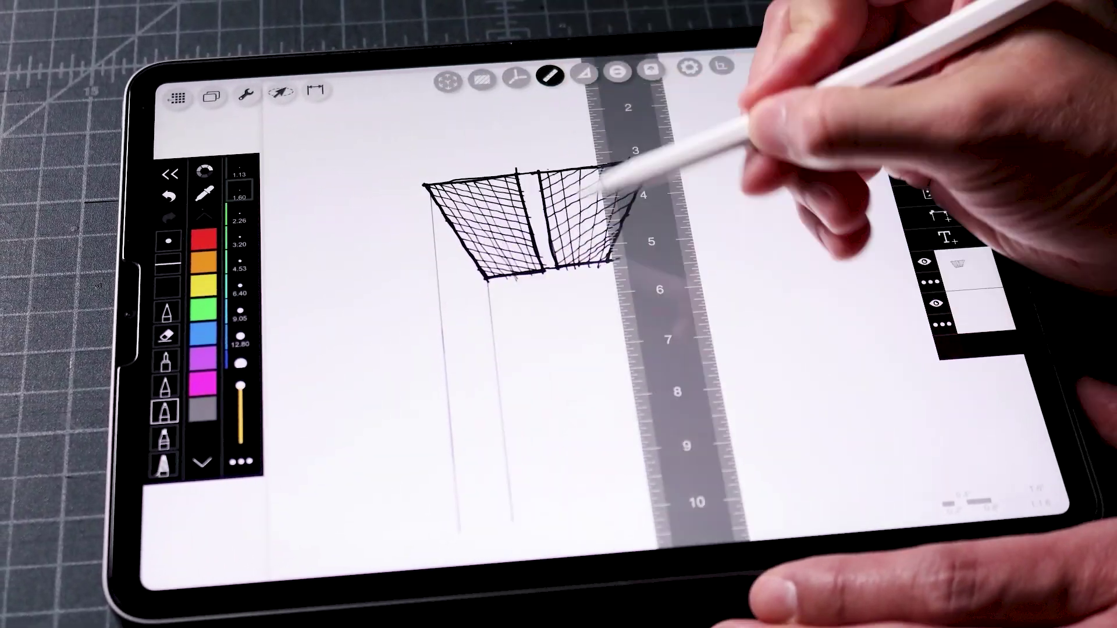
- Sketch perspective guide lines, the zigzag panel edge, and notes on the angled panel attachment
{"action": "left_click_drag", "start_coordinate": [657, 154], "coordinate": [732, 498]}
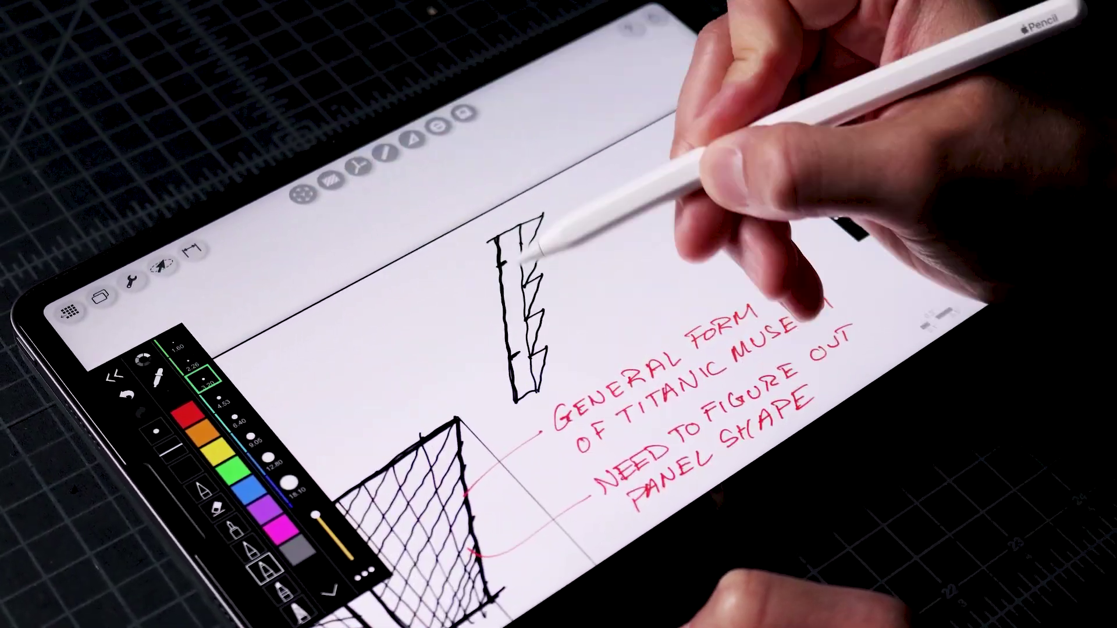
{"action": "mouse_move", "coordinate": [531, 229]}
{"action": "left_mouse_down"}
{"action": "mouse_move", "coordinate": [532, 270]}
{"action": "mouse_move", "coordinate": [518, 220]}
{"action": "left_mouse_up"}
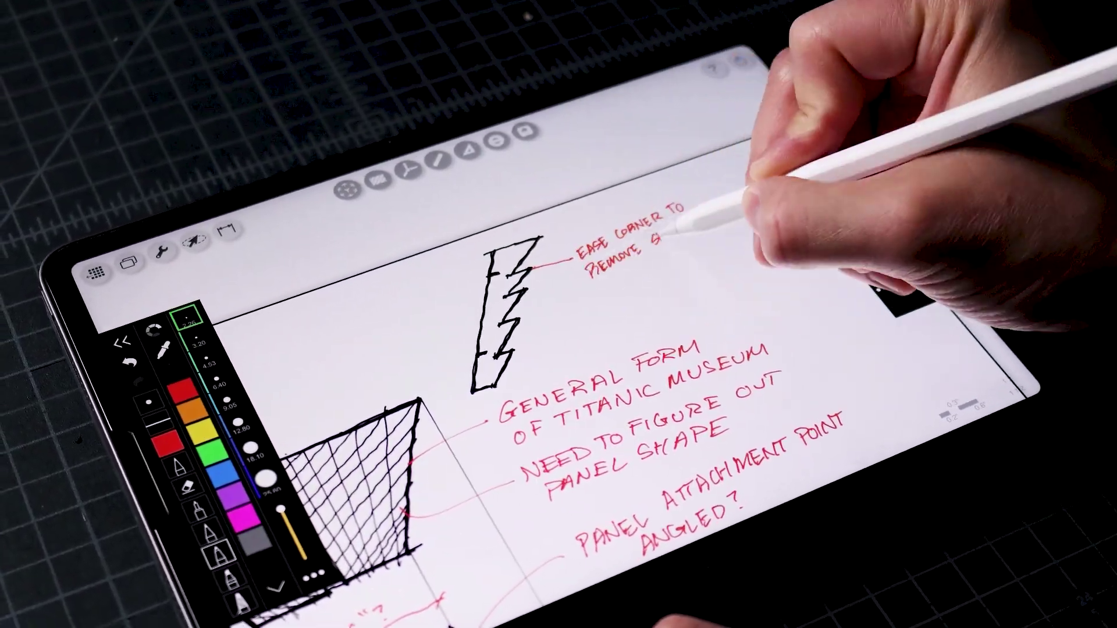
{"action": "mouse_move", "coordinate": [668, 219]}
{"action": "left_mouse_down"}
{"action": "mouse_move", "coordinate": [643, 269]}
{"action": "mouse_move", "coordinate": [653, 250]}
{"action": "left_mouse_up"}
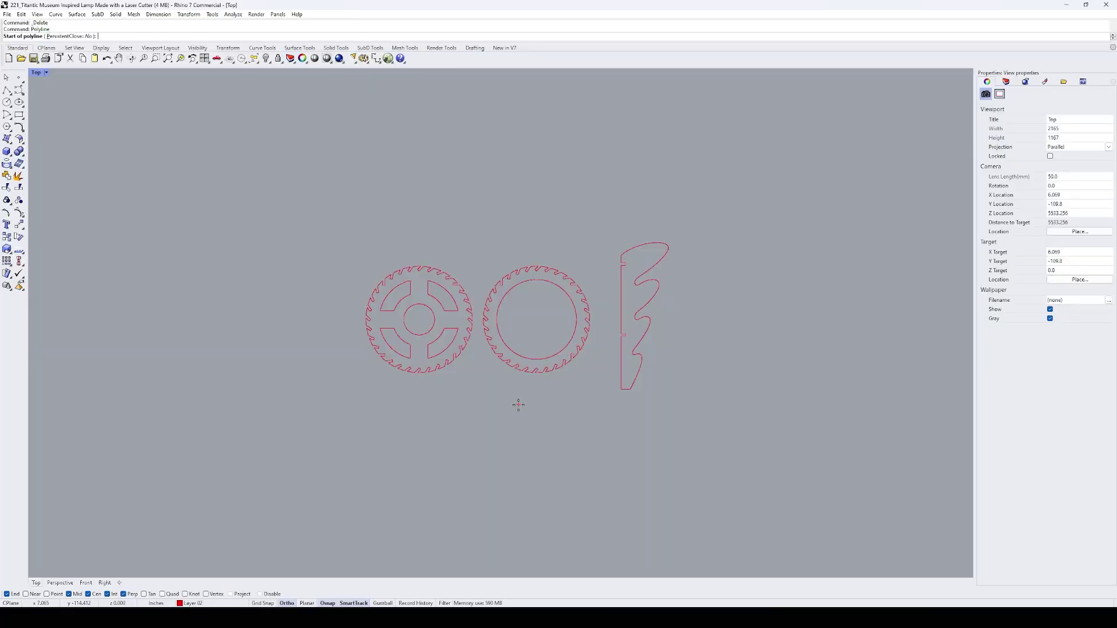
{"action": "right_click_drag", "start_coordinate": [517, 405], "coordinate": [529, 349]}
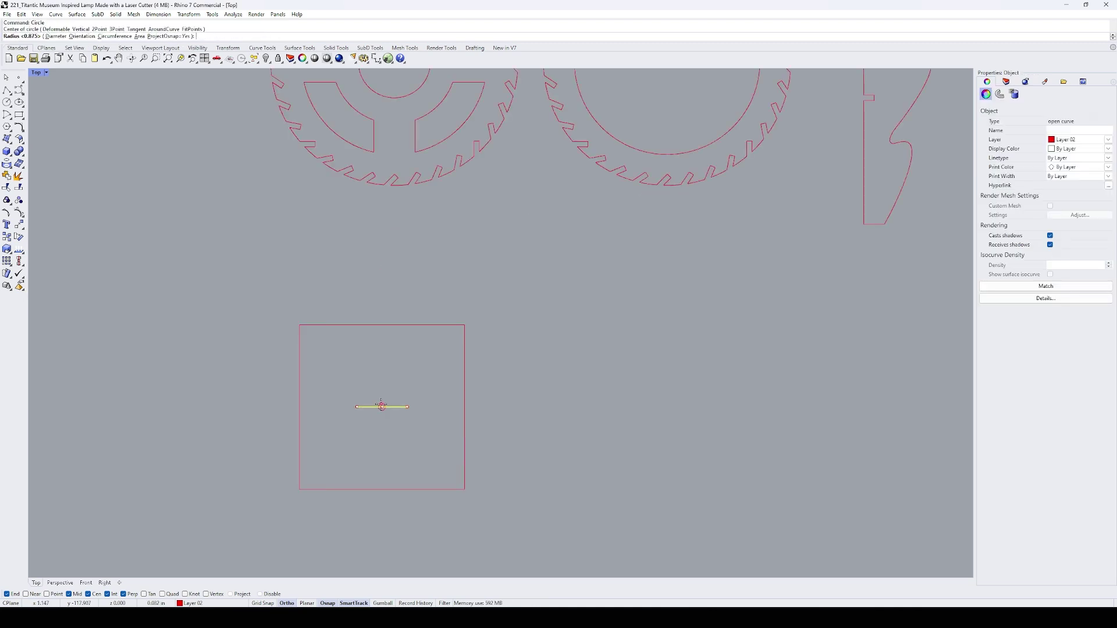
- Place a centre circle in the square and offset the square outline 3/4 inward
{"action": "left_click", "coordinate": [363, 415]}
{"action": "left_click", "coordinate": [370, 490]}
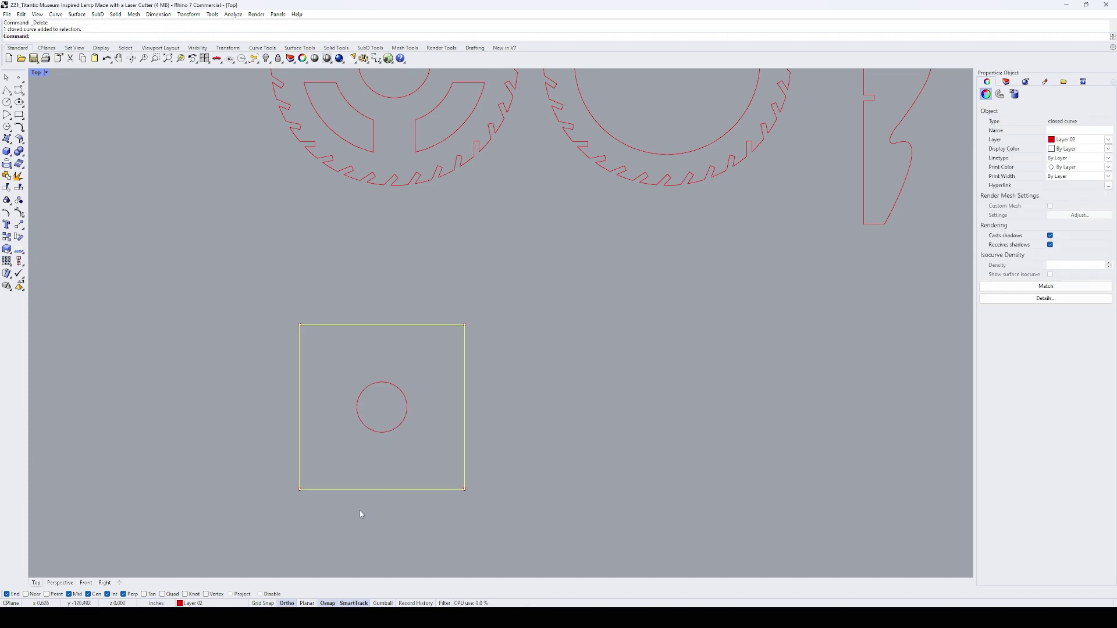
{"action": "type", "text": "offset"}
{"action": "key", "text": "Return"}
{"action": "type", "text": "3/4"}
{"action": "key", "text": "Return"}
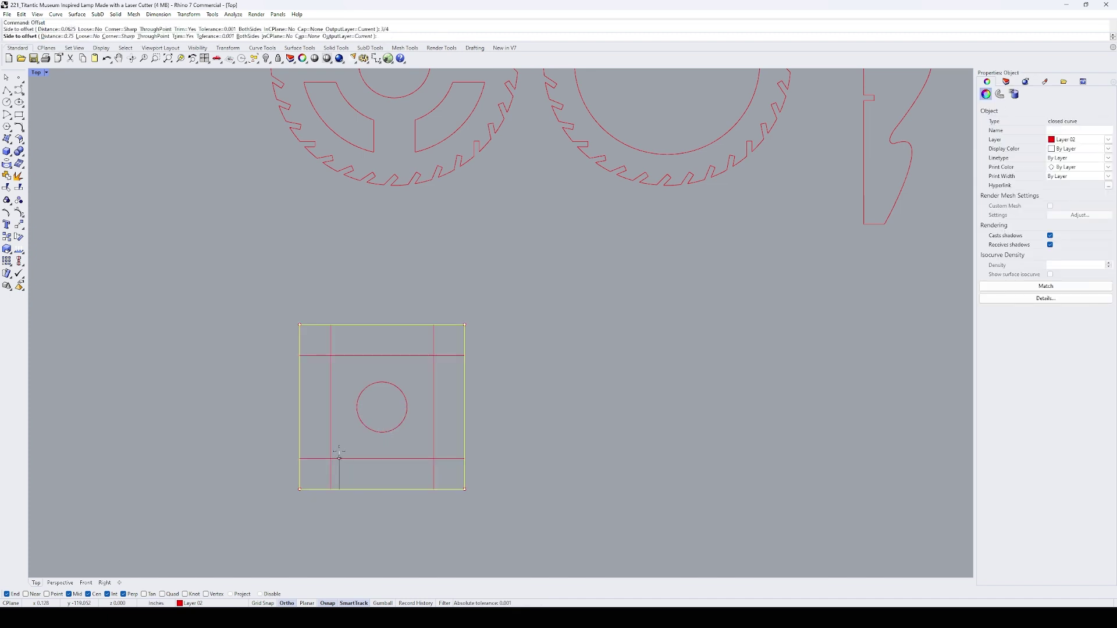
{"action": "left_click", "coordinate": [340, 458]}
- Trim the overlapping curves into the frame's inner cutouts, then select the centre circle
{"action": "scroll", "coordinate": [344, 454], "scroll_direction": "up", "scroll_amount": 3}
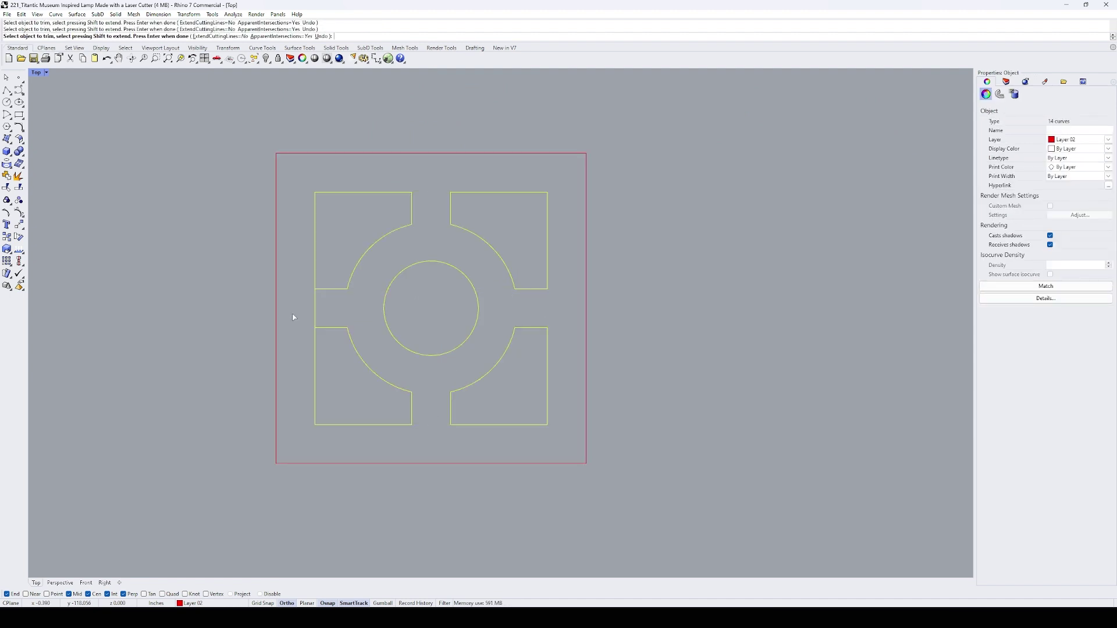
{"action": "key", "text": "Return"}
{"action": "scroll", "coordinate": [429, 331], "scroll_direction": "down", "scroll_amount": 3}
{"action": "left_click", "coordinate": [454, 330]}
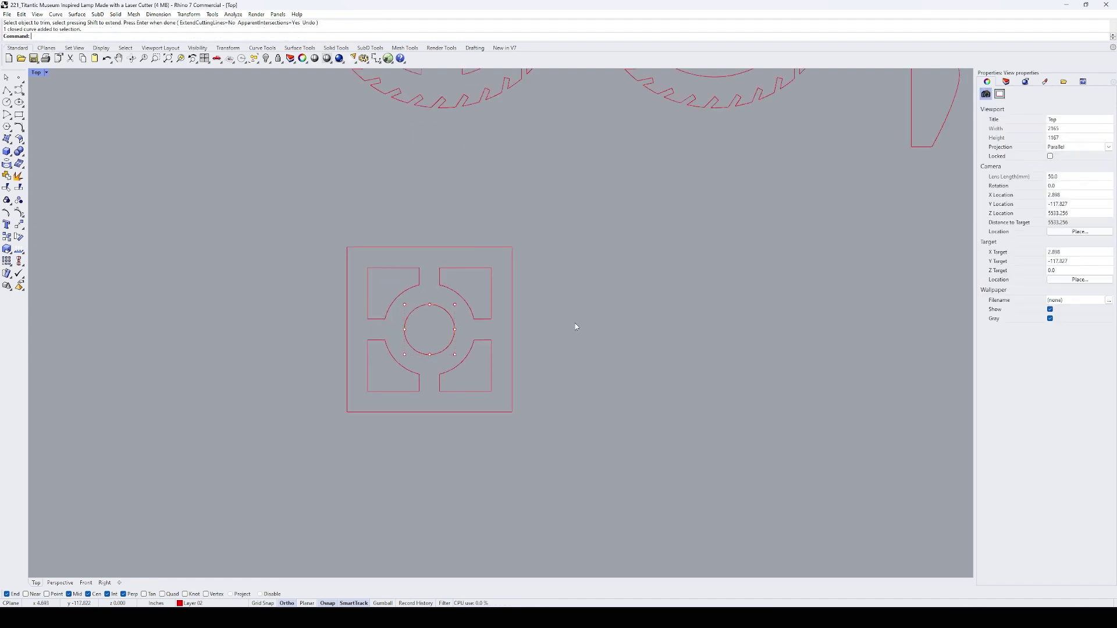
- Trace a slot shape along one of the gear's teeth with a polyline
{"action": "right_click_drag", "start_coordinate": [455, 175], "coordinate": [481, 268]}
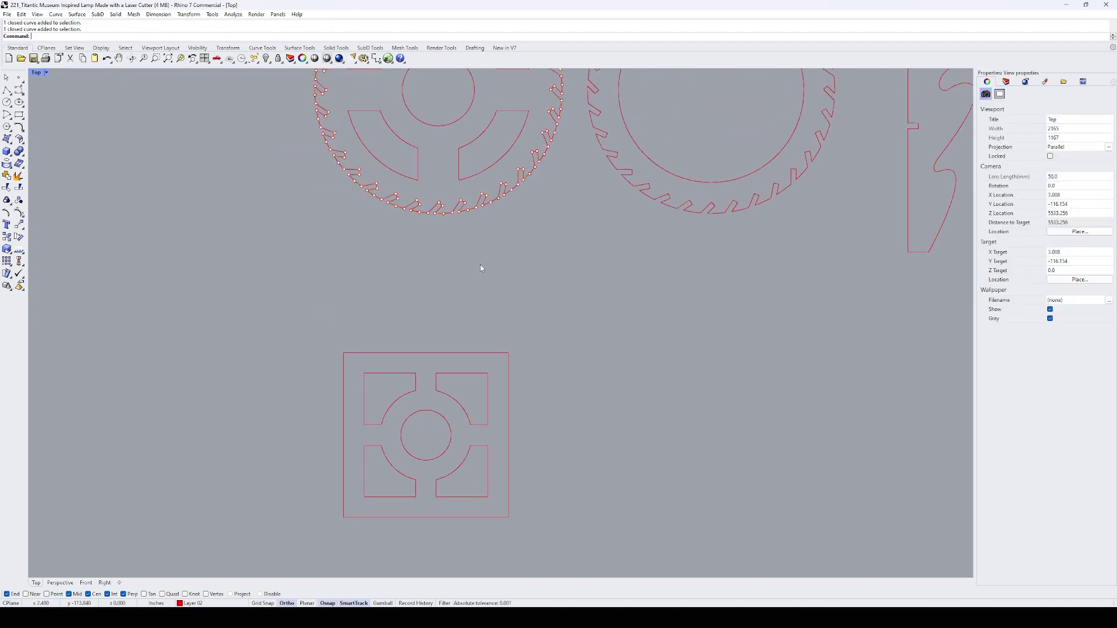
{"action": "key", "text": "Return"}
{"action": "scroll", "coordinate": [481, 264], "scroll_direction": "up", "scroll_amount": 5}
{"action": "left_click", "coordinate": [453, 267]}
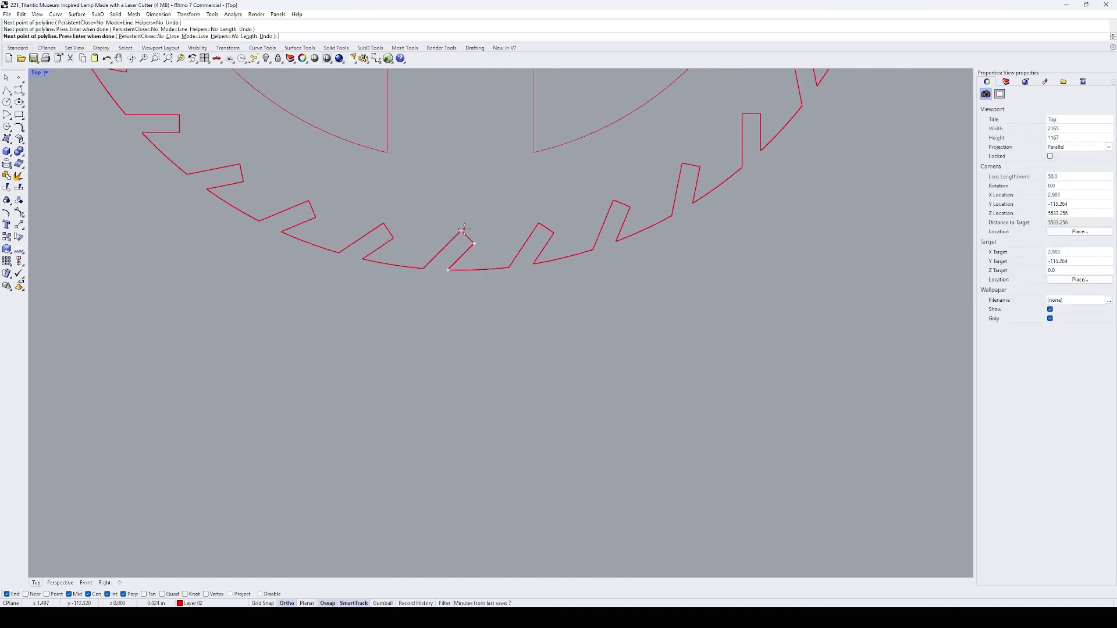
{"action": "scroll", "coordinate": [464, 229], "scroll_direction": "down", "scroll_amount": 2}
{"action": "right_click", "coordinate": [464, 259]}
- Move the slot shape up onto the square frame and rotate it about its corner
{"action": "left_click", "coordinate": [492, 280]}
{"action": "right_click_drag", "start_coordinate": [462, 249], "coordinate": [458, 125]}
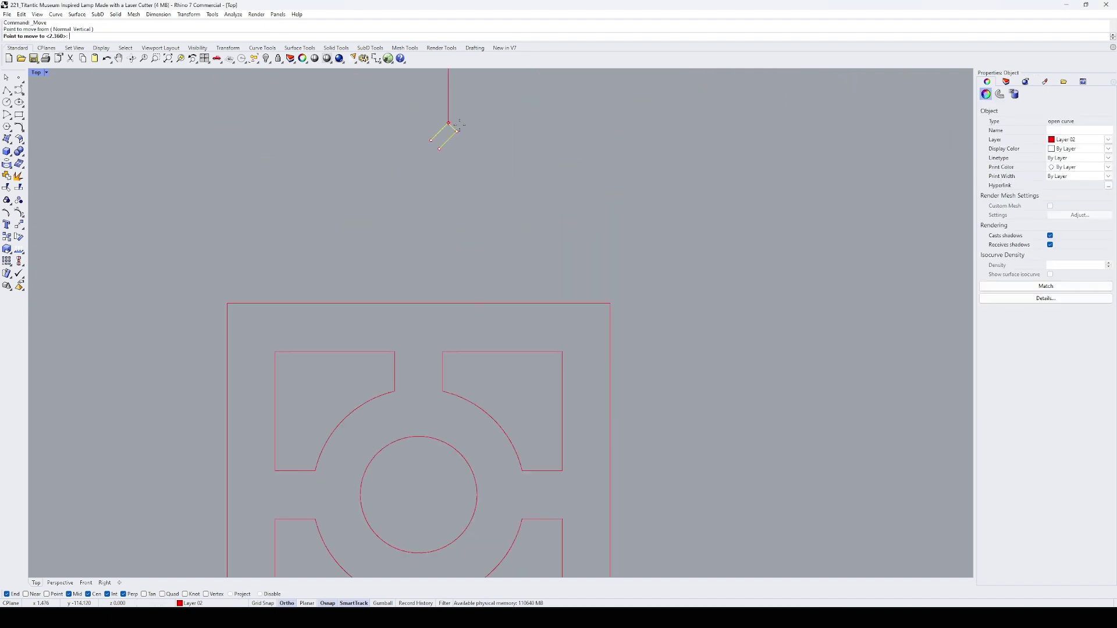
{"action": "scroll", "coordinate": [454, 268], "scroll_direction": "up", "scroll_amount": 3}
{"action": "left_click", "coordinate": [449, 257]}
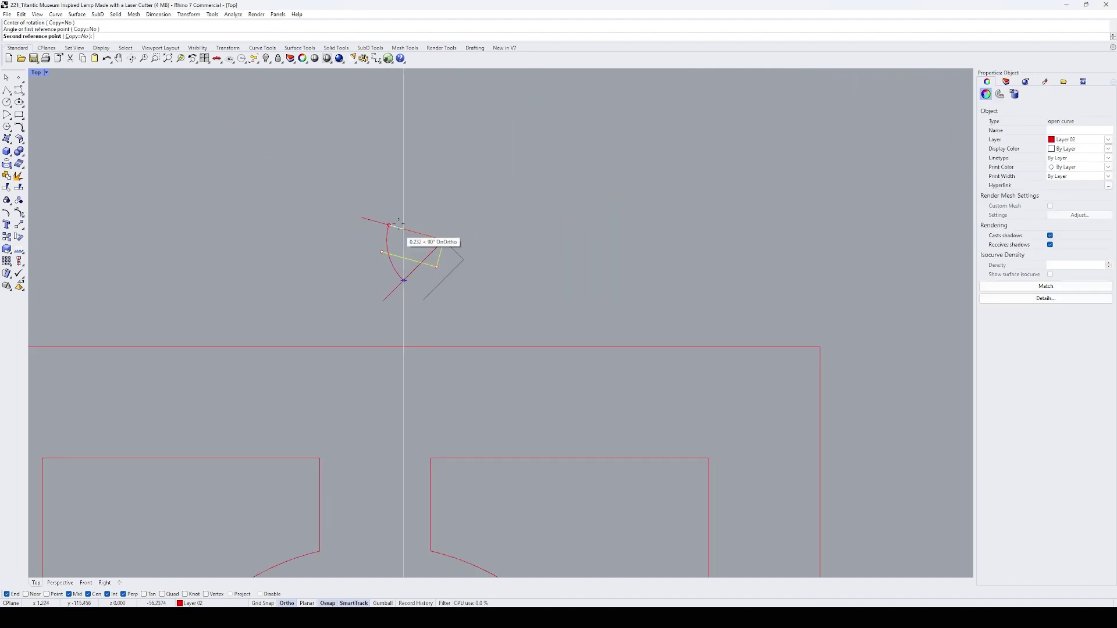
{"action": "key", "text": "Return"}
{"action": "scroll", "coordinate": [407, 244], "scroll_direction": "down", "scroll_amount": 2}
{"action": "left_click", "coordinate": [386, 250]}
{"action": "left_click", "coordinate": [371, 250]}
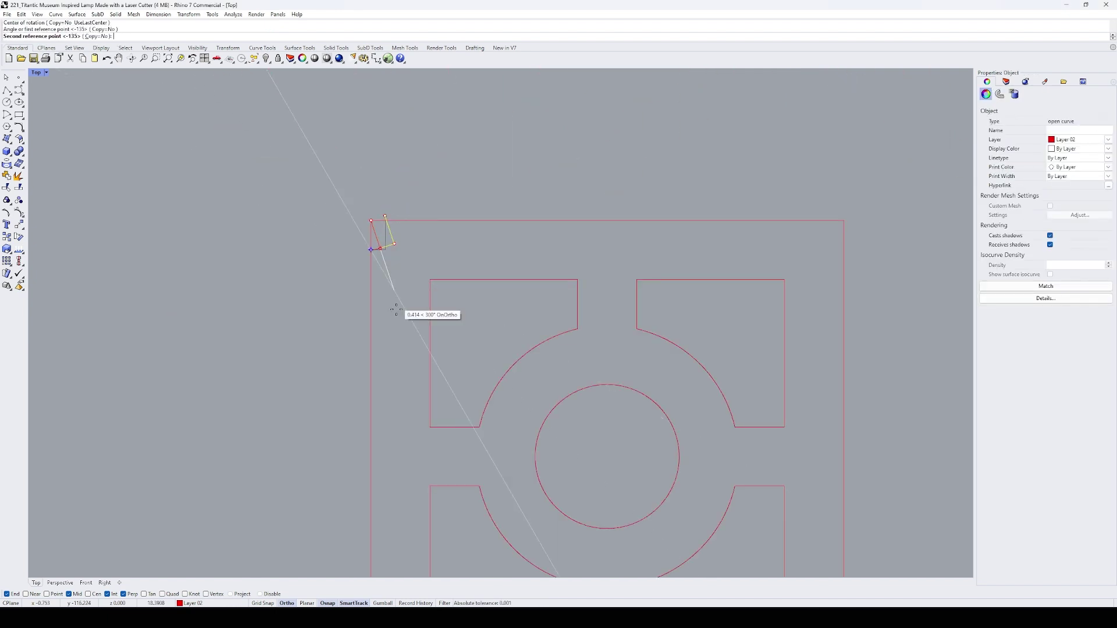
{"action": "scroll", "coordinate": [396, 315], "scroll_direction": "down", "scroll_amount": 8}
{"action": "scroll", "coordinate": [392, 449], "scroll_direction": "up", "scroll_amount": 3}
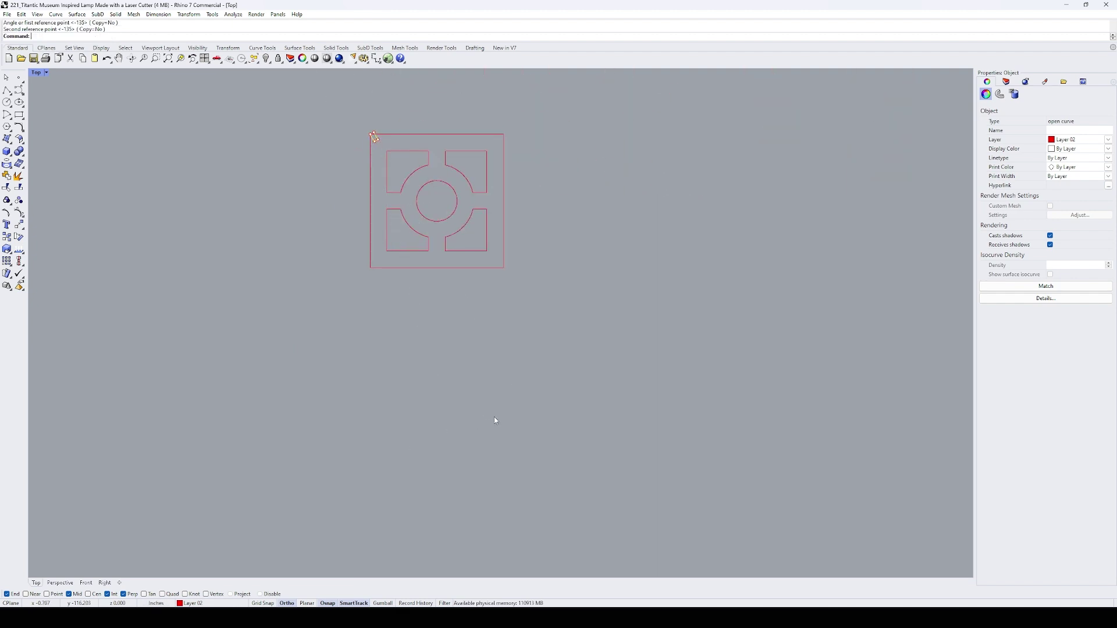
{"action": "scroll", "coordinate": [398, 118], "scroll_direction": "up", "scroll_amount": 5}
- Copy the slot shape at a 3/8 spacing along the frame edge
{"action": "type", "text": "copy"}
{"action": "key", "text": "Return"}
{"action": "left_click", "coordinate": [267, 205]}
{"action": "type", "text": "3/8"}
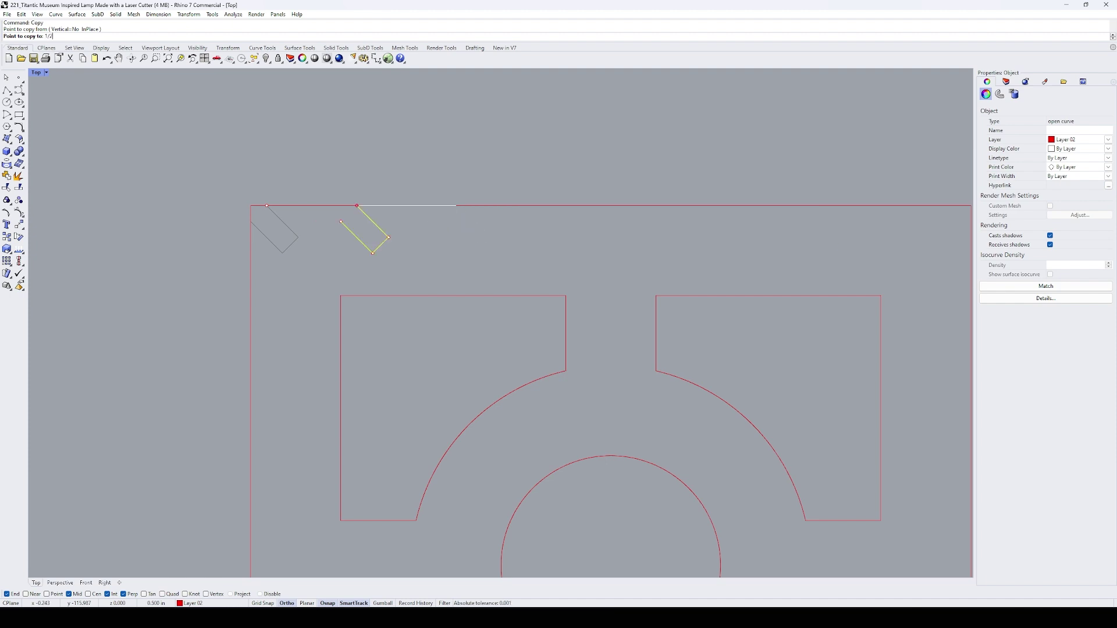
{"action": "key", "text": "Return"}
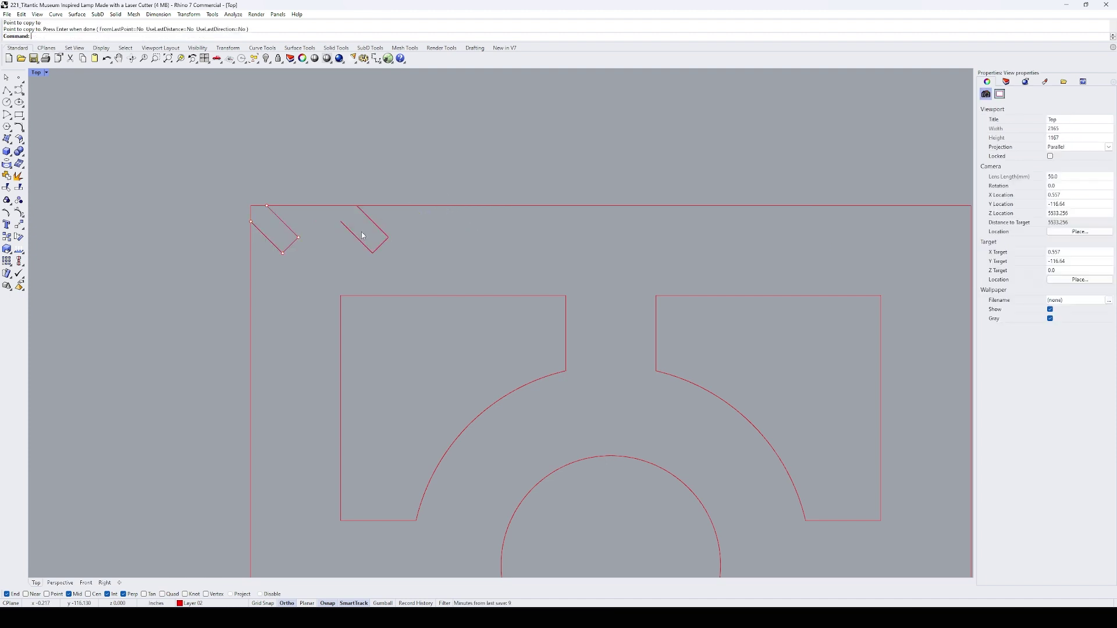
- Extend the middle slot's sides out to the frame edge
{"action": "left_click", "coordinate": [381, 245]}
{"action": "left_click", "coordinate": [339, 249]}
{"action": "type", "text": "ext"}
{"action": "key", "text": "Return"}
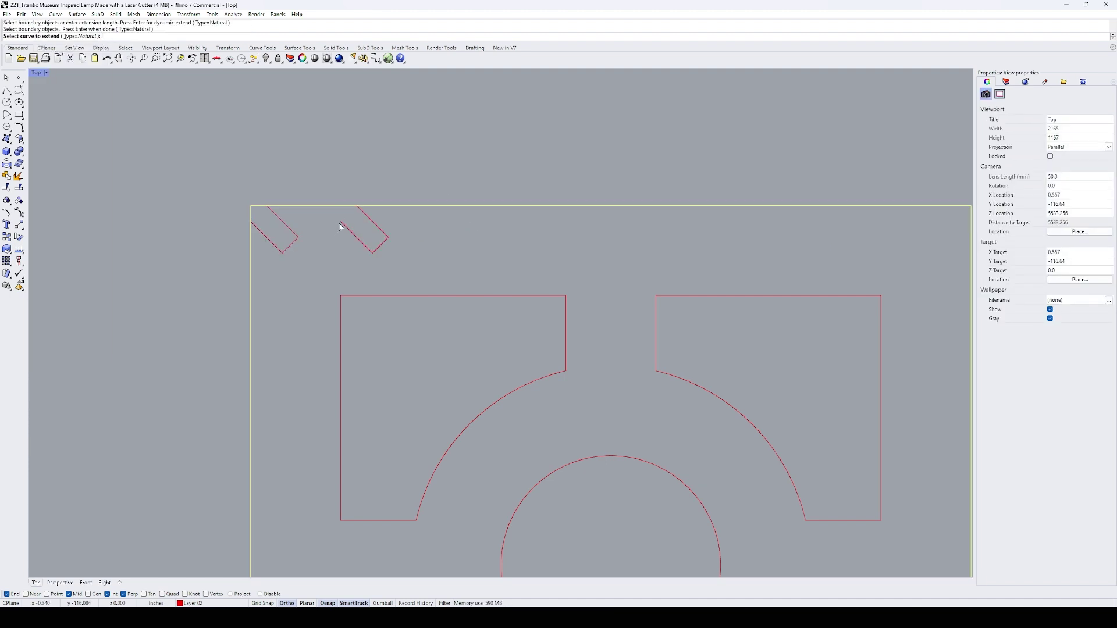
{"action": "left_click", "coordinate": [350, 232]}
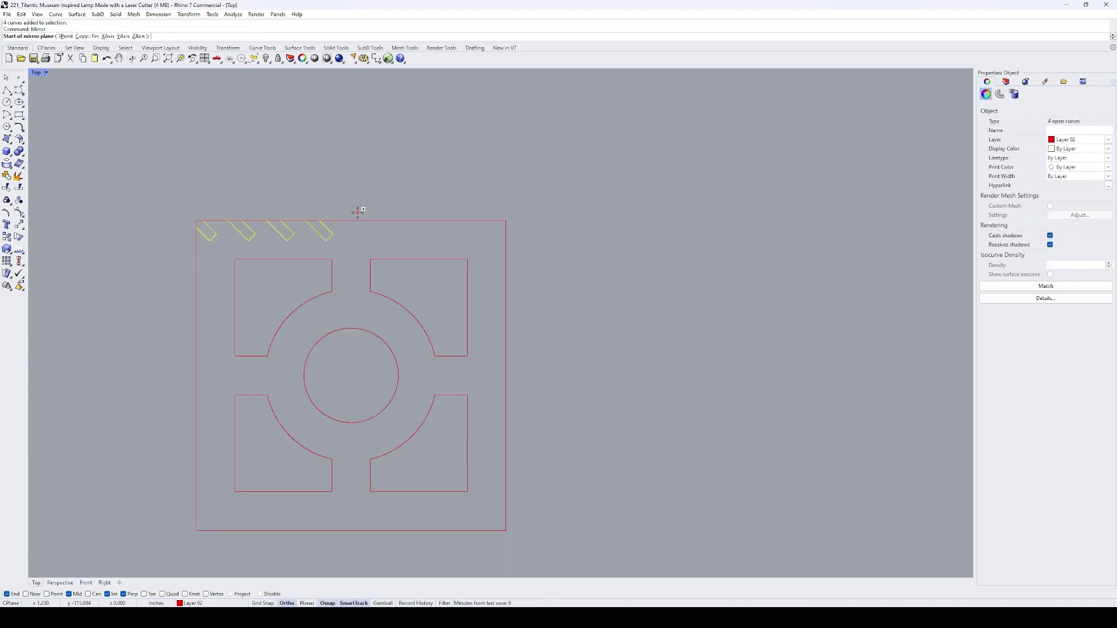
- Mirror the slots from the frame corner onto the opposite edge
{"action": "left_click", "coordinate": [351, 220]}
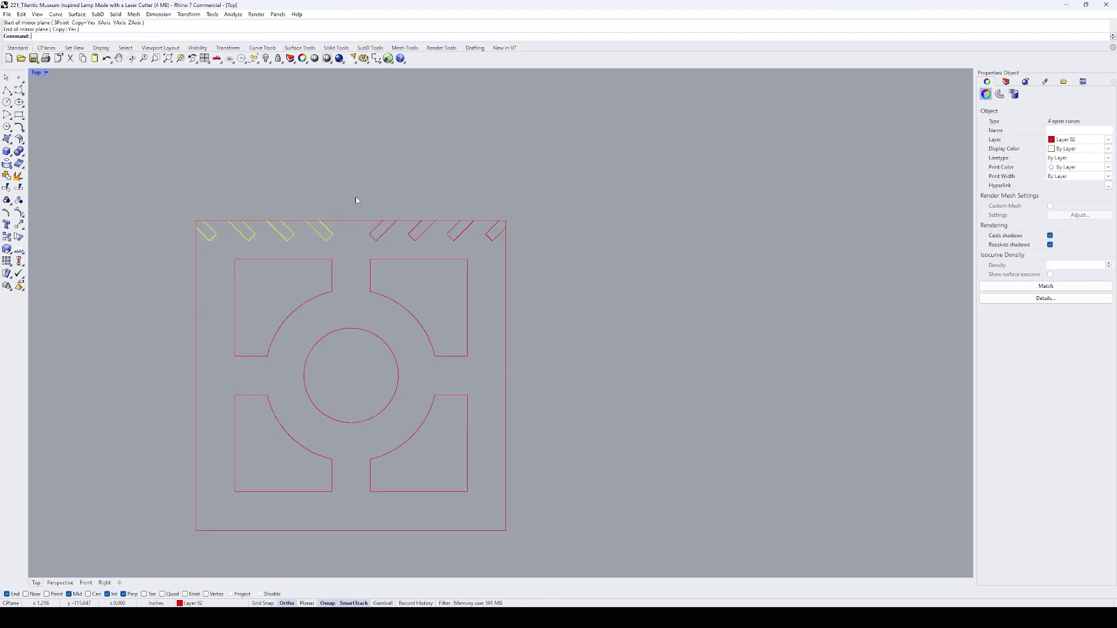
{"action": "left_click", "coordinate": [604, 326]}
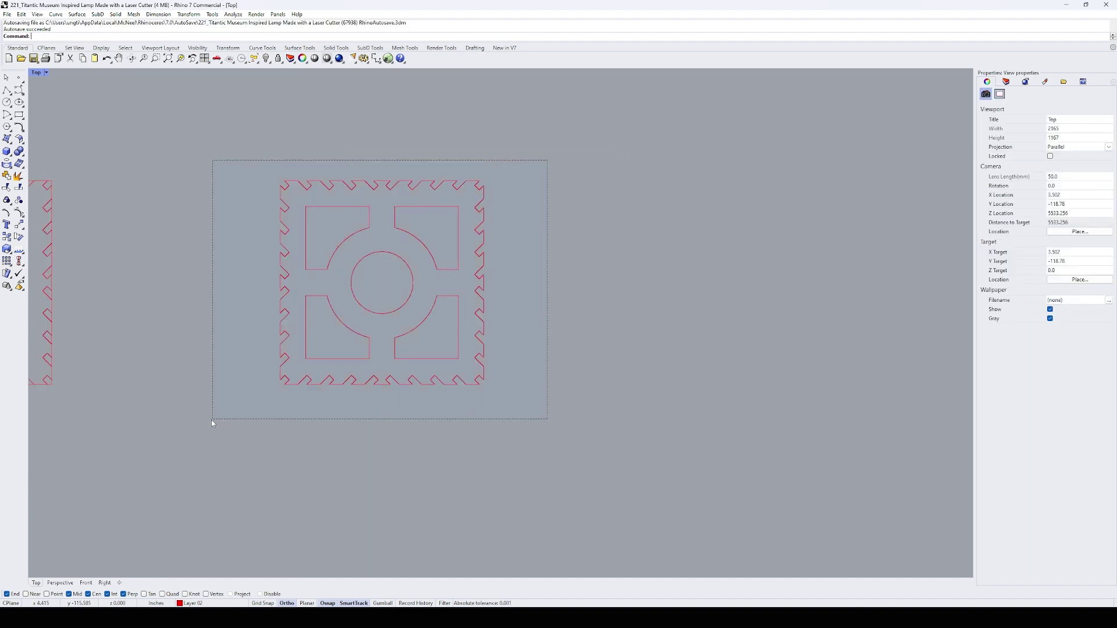
{"action": "left_click_drag", "start_coordinate": [213, 420], "coordinate": [213, 420]}
- Copy the slotted frame to a second position on the right
{"action": "left_click", "coordinate": [349, 444]}
{"action": "left_click", "coordinate": [661, 442]}
{"action": "key", "text": "Return"}
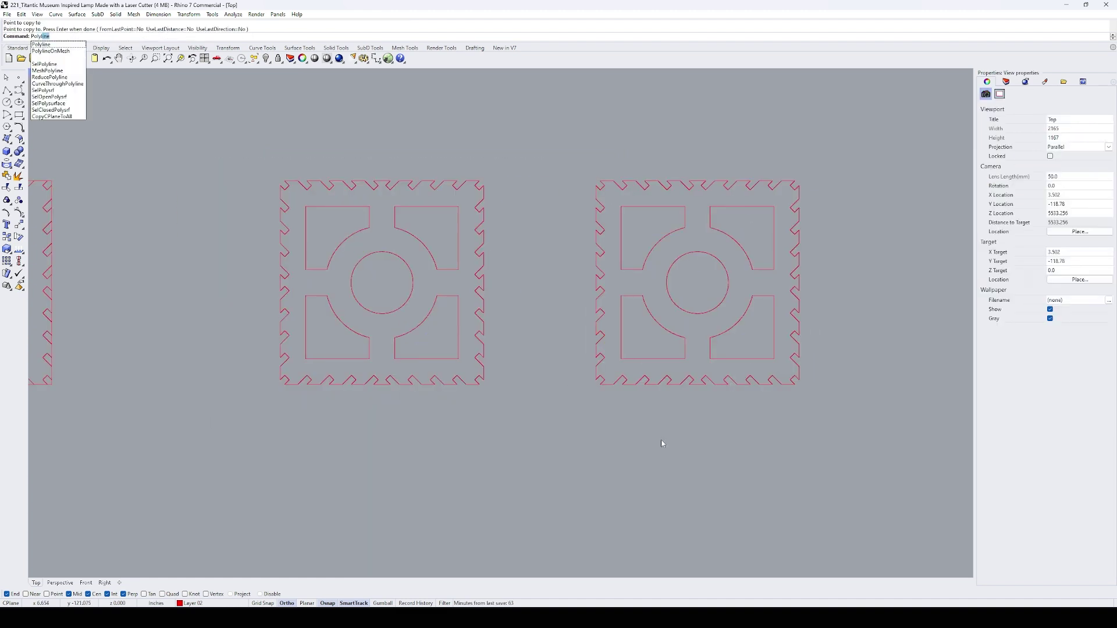
- Draw a closed polyline rectangle and move it onto the frame's outline
{"action": "key", "text": "Return"}
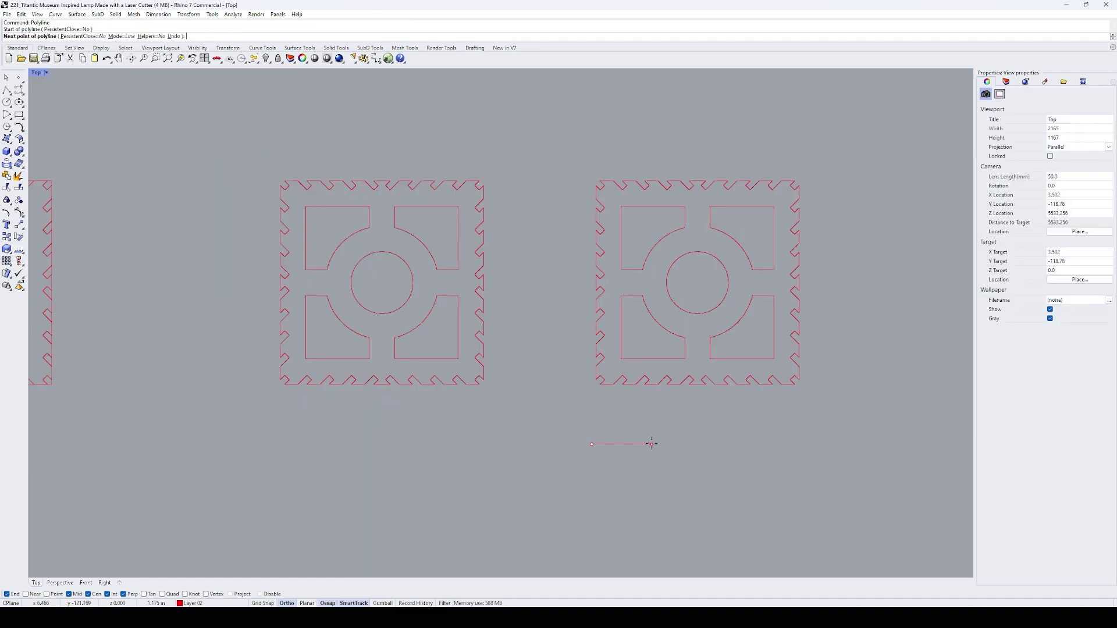
{"action": "scroll", "coordinate": [652, 444], "scroll_direction": "down", "scroll_amount": 2}
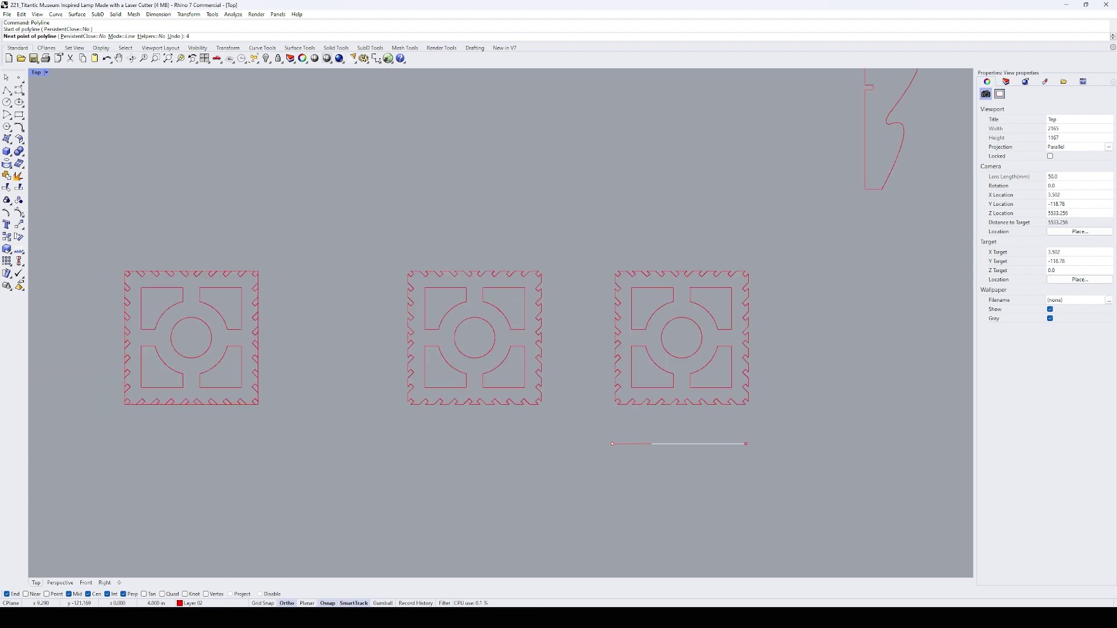
{"action": "left_click", "coordinate": [746, 480]}
{"action": "right_click_drag", "start_coordinate": [654, 565], "coordinate": [545, 477]}
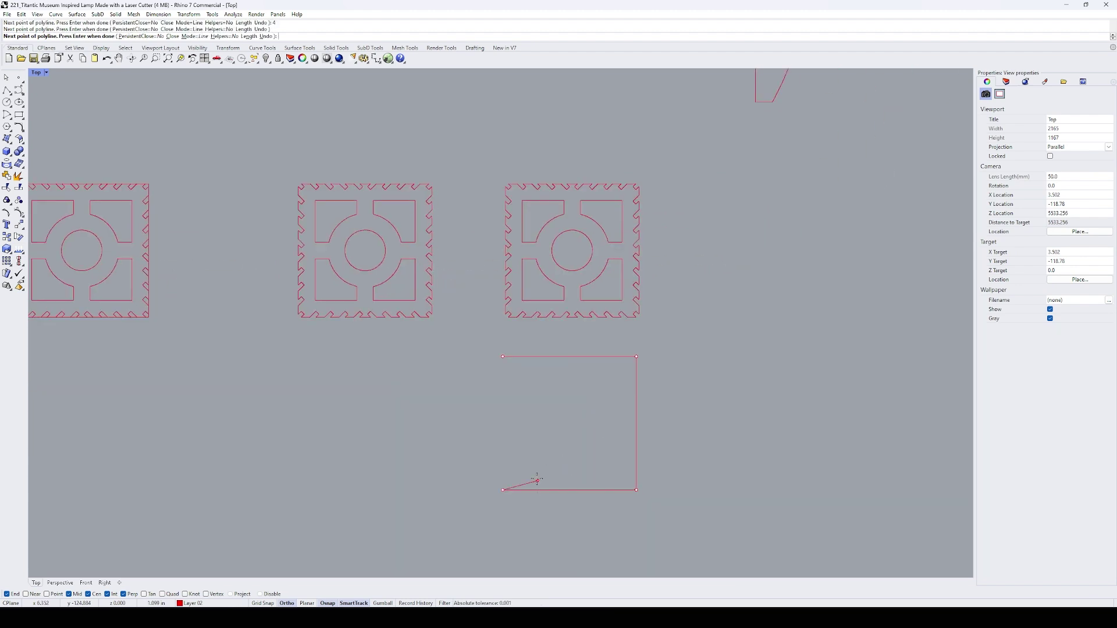
{"action": "key", "text": "c"}
{"action": "key", "text": "Return"}
{"action": "left_click_drag", "start_coordinate": [503, 432], "coordinate": [583, 257]}
{"action": "scroll", "coordinate": [549, 267], "scroll_direction": "up", "scroll_amount": 3}
- Abandon the rectangle offset and delete the outer rectangle, keeping the inner one
{"action": "type", "text": "Offset"}
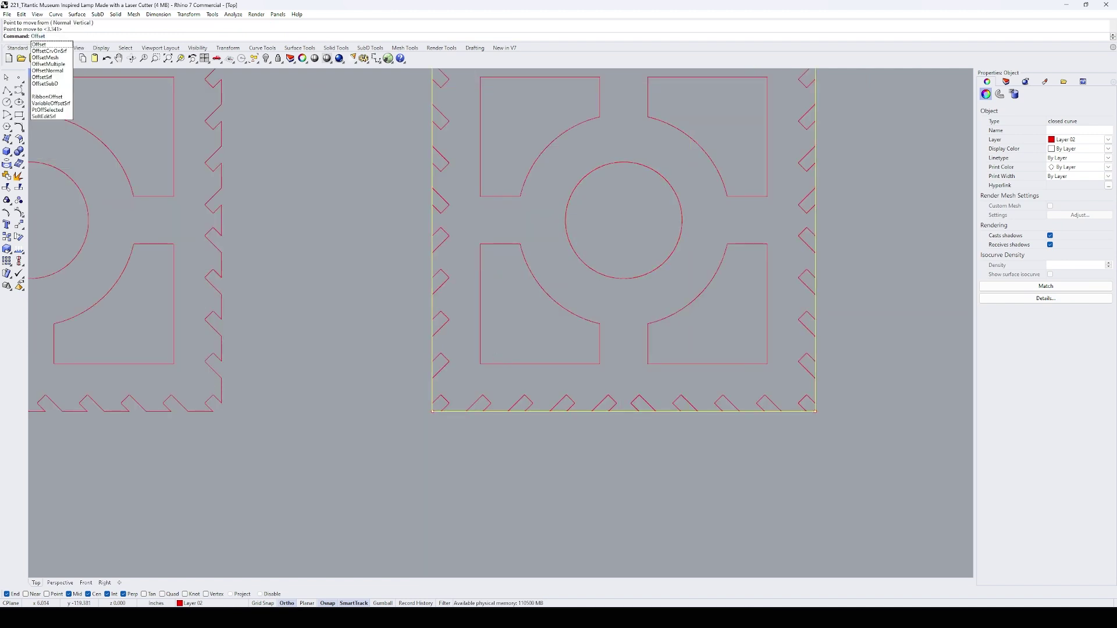
{"action": "key", "text": "Return"}
{"action": "key", "text": "Escape"}
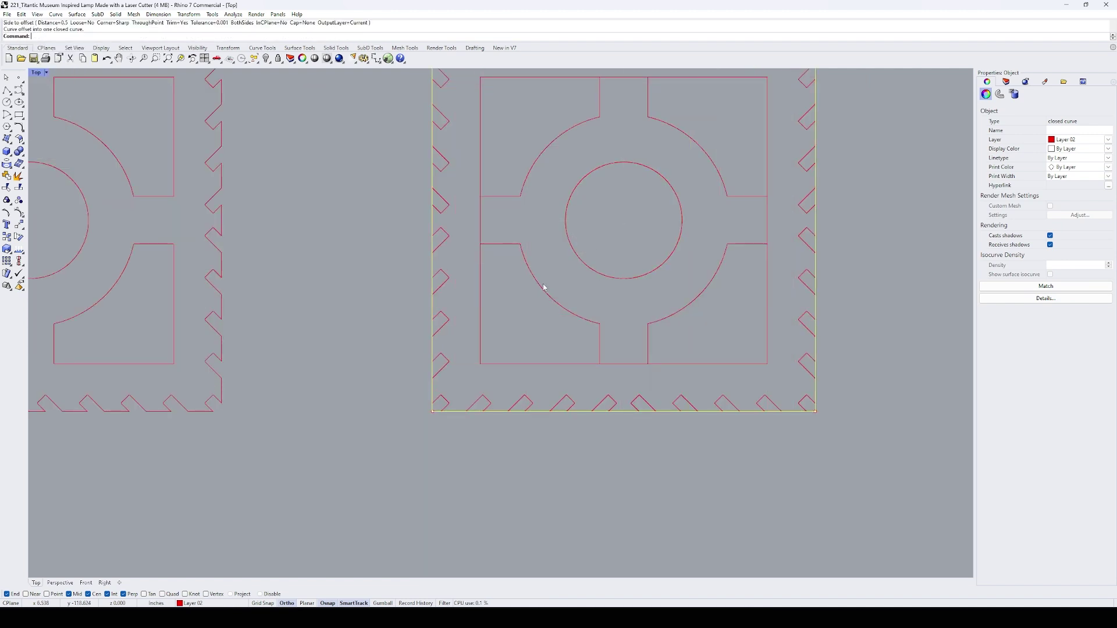
{"action": "key", "text": "Escape"}
{"action": "left_click", "coordinate": [435, 324]}
{"action": "key", "text": "Delete"}
{"action": "left_click", "coordinate": [443, 243]}
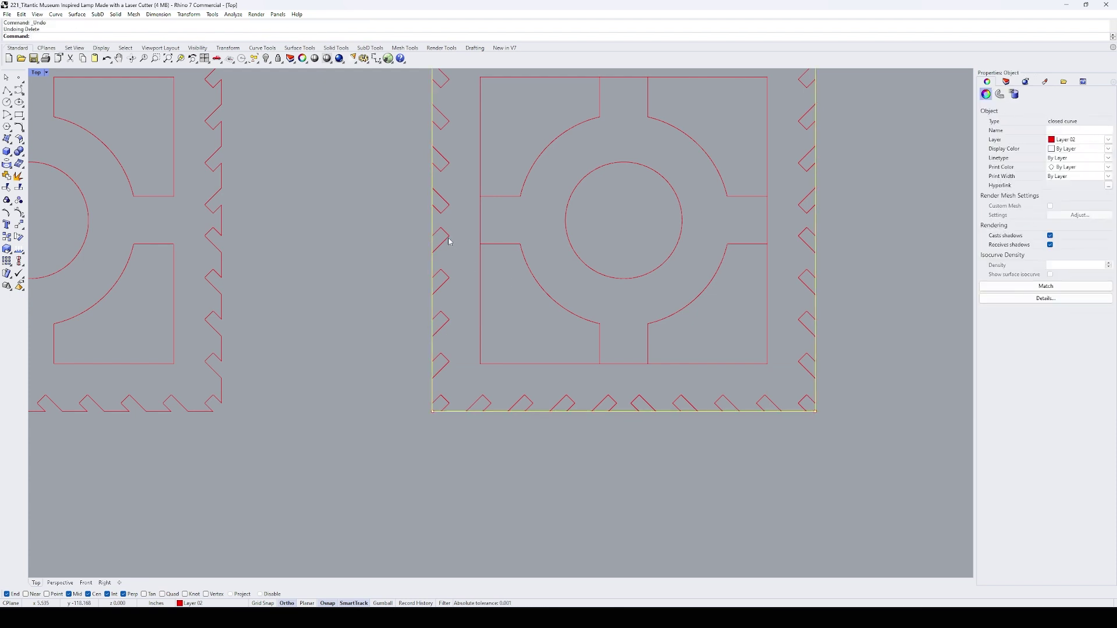
{"action": "key", "text": "Escape"}
{"action": "left_click", "coordinate": [482, 213]}
{"action": "key", "text": "Delete"}
{"action": "key", "text": "ctrl+z"}
- Delete the right frame's inner circle-and-bar cutout curves, leaving a plain square opening
{"action": "scroll", "coordinate": [489, 134], "scroll_direction": "down", "scroll_amount": 5}
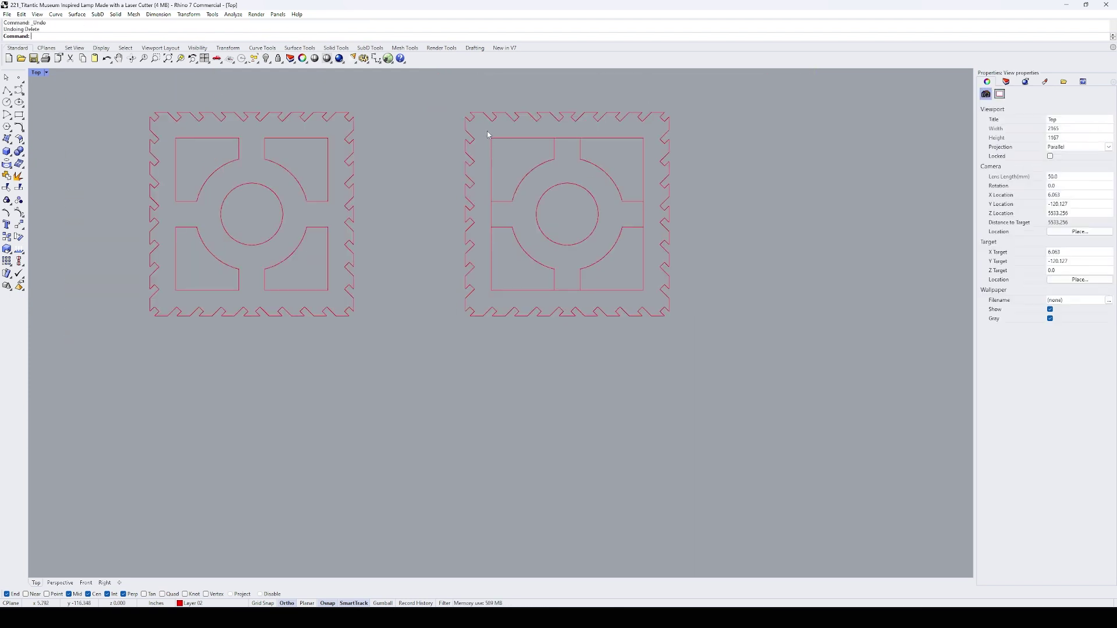
{"action": "left_click_drag", "start_coordinate": [639, 277], "coordinate": [645, 293]}
{"action": "key", "text": "Delete"}
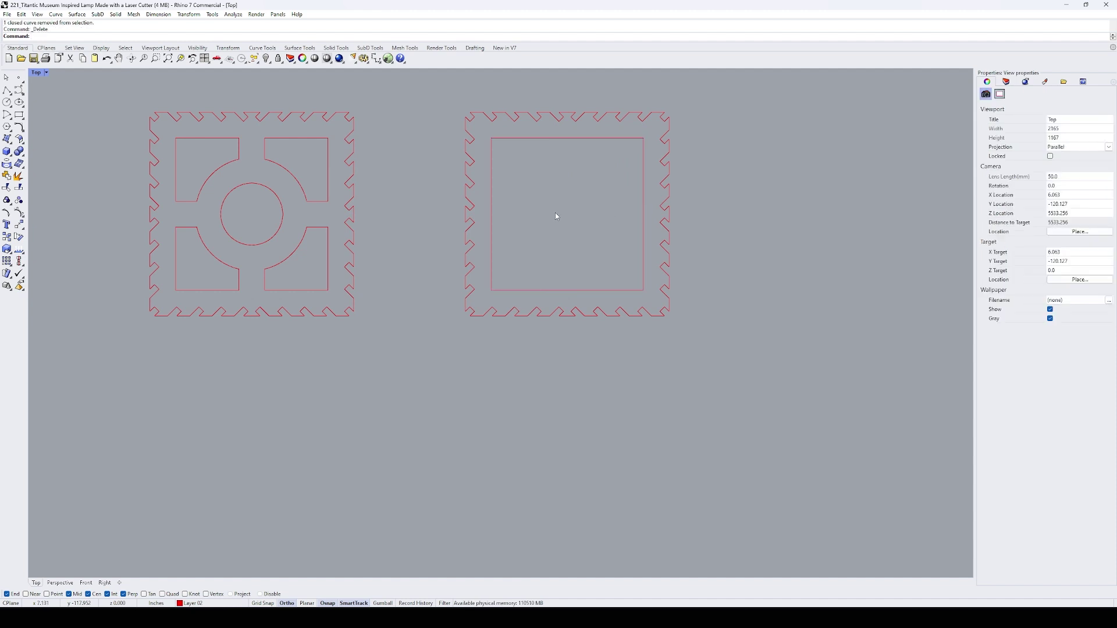
{"action": "right_click_drag", "start_coordinate": [457, 189], "coordinate": [512, 262]}
- Draw lines from the panel bottom and top edge corner to finish the zigzag side-panel profile
{"action": "scroll", "coordinate": [484, 201], "scroll_direction": "down", "scroll_amount": 2}
{"action": "scroll", "coordinate": [512, 262], "scroll_direction": "up", "scroll_amount": 1}
{"action": "type", "text": "line"}
{"action": "key", "text": "Return"}
{"action": "left_click", "coordinate": [601, 453]}
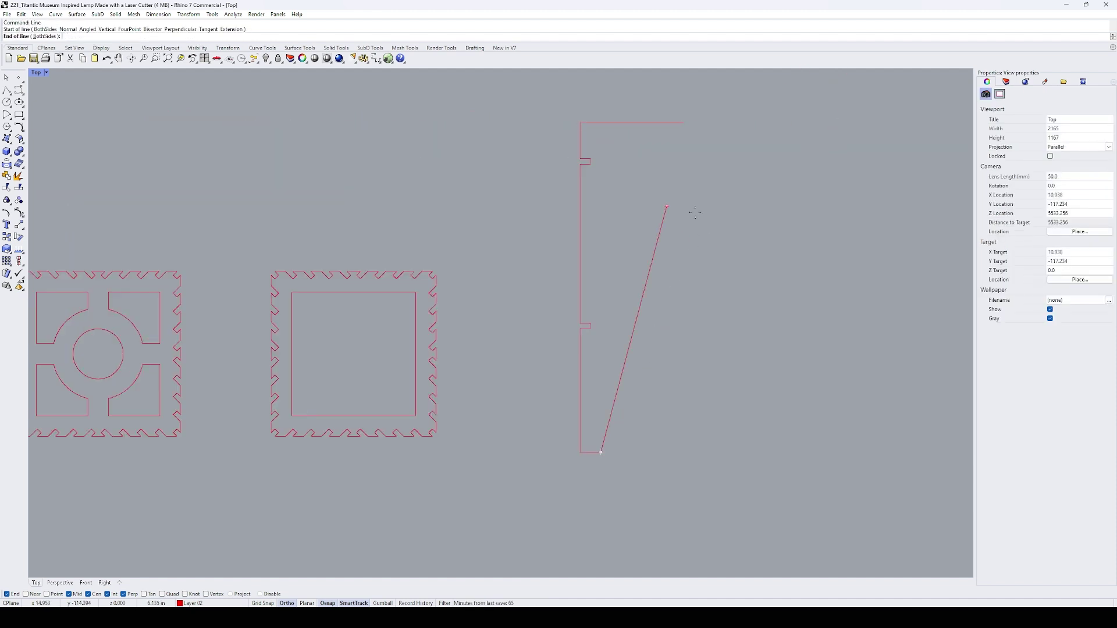
{"action": "key", "text": "Return"}
{"action": "left_click", "coordinate": [689, 123]}
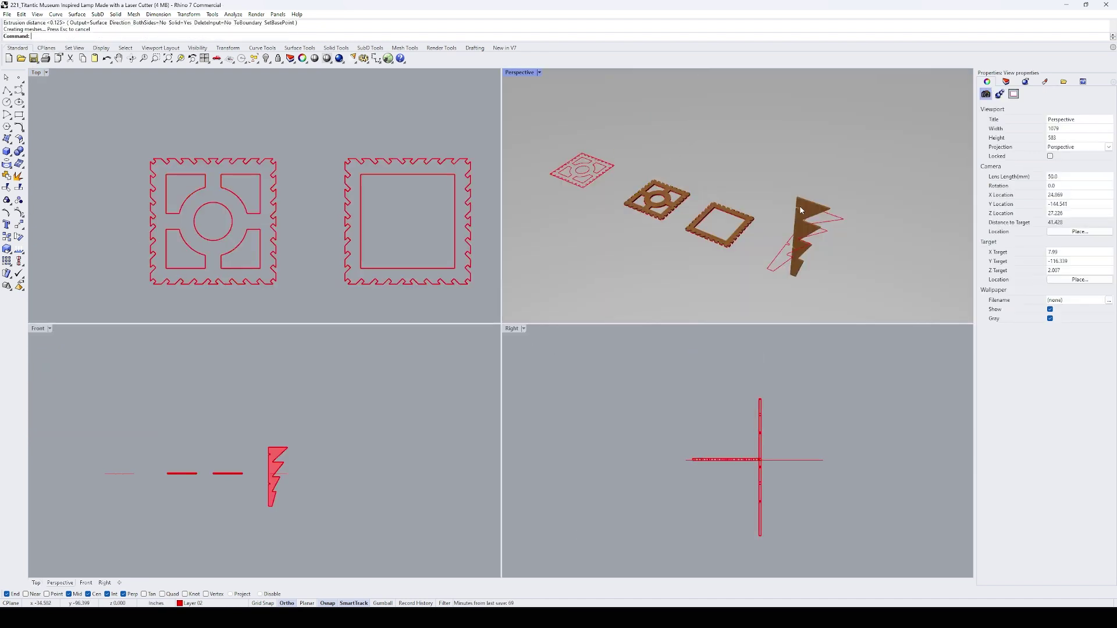
- Select the zigzag side panel and move it in the enlarged perspective view
{"action": "left_click", "coordinate": [801, 211]}
{"action": "key", "text": "ctrl+m"}
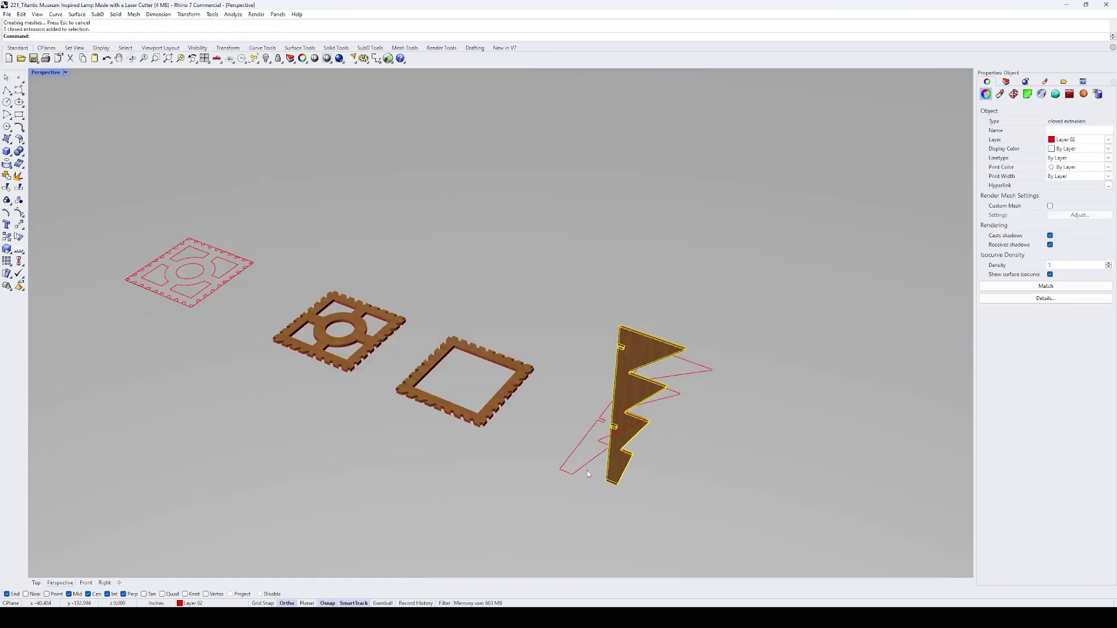
{"action": "scroll", "coordinate": [616, 431], "scroll_direction": "up", "scroll_amount": 10}
{"action": "type", "text": "m"}
{"action": "key", "text": "Return"}
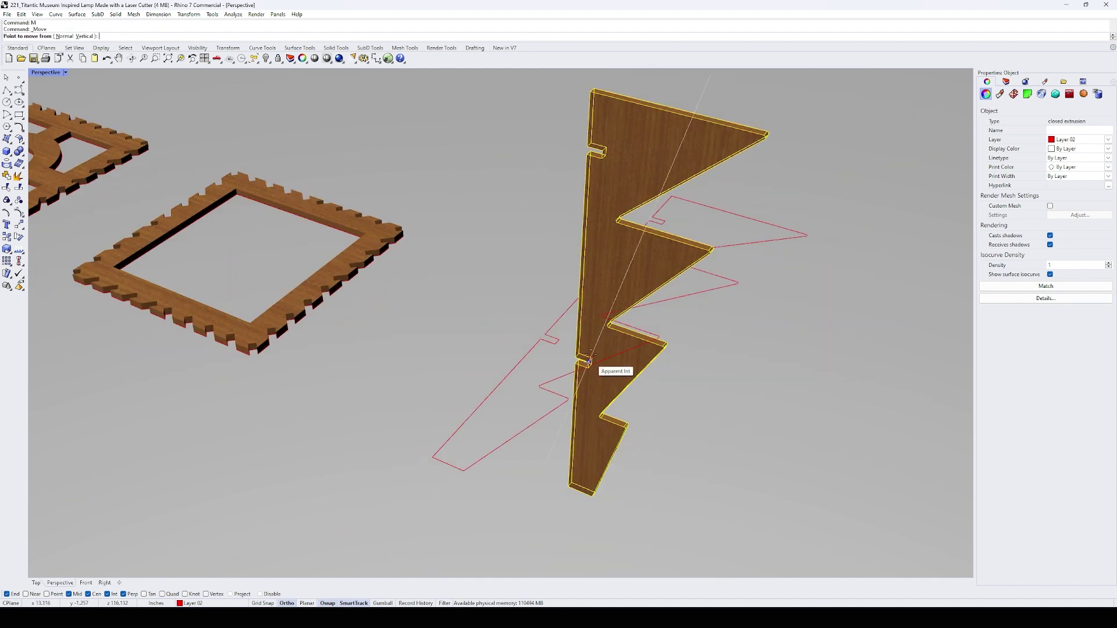
- Move the frame and panel together from the frame's circle centre, then view in full perspective
{"action": "type", "text": "m"}
{"action": "key", "text": "Return"}
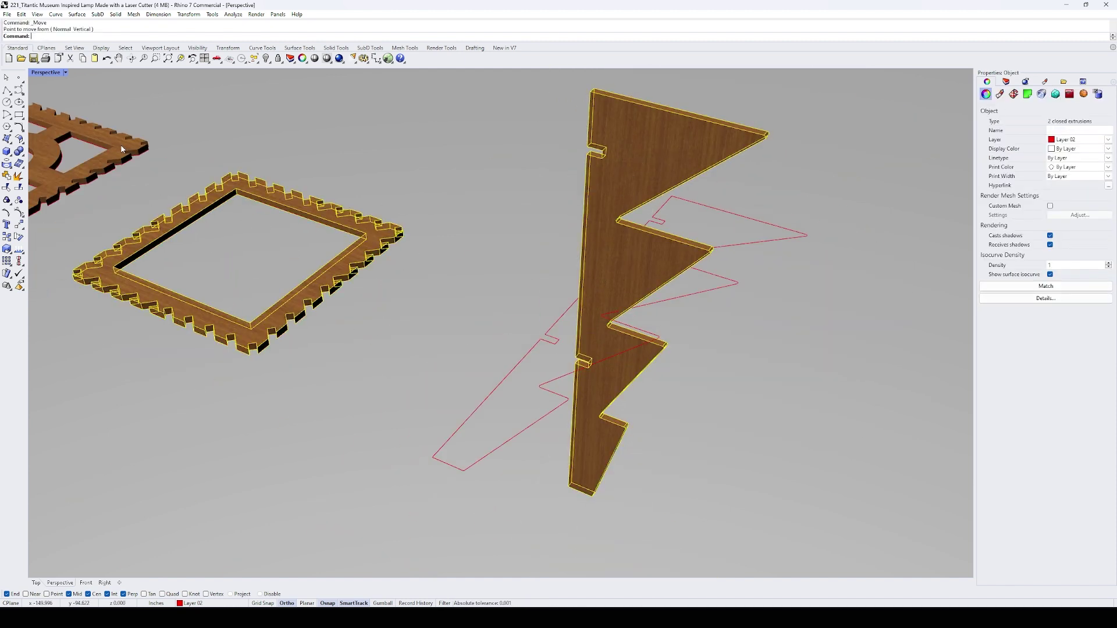
{"action": "double_click", "coordinate": [46, 73]}
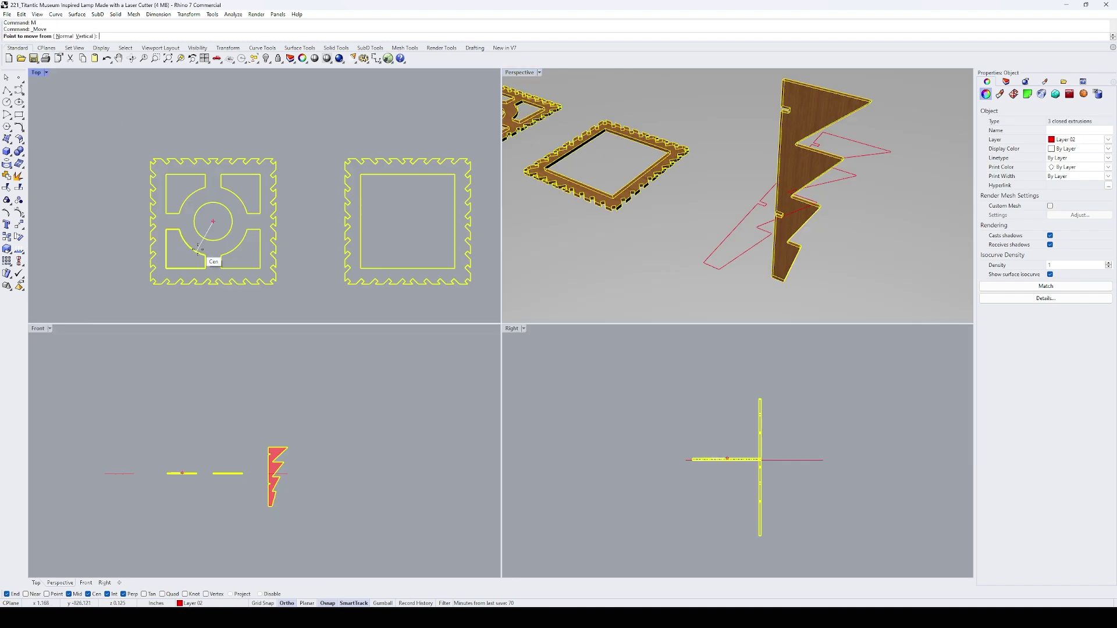
{"action": "left_click", "coordinate": [198, 247]}
{"action": "scroll", "coordinate": [198, 247], "scroll_direction": "down", "scroll_amount": 4}
{"action": "double_click", "coordinate": [520, 72]}
{"action": "scroll", "coordinate": [510, 291], "scroll_direction": "down", "scroll_amount": 3}
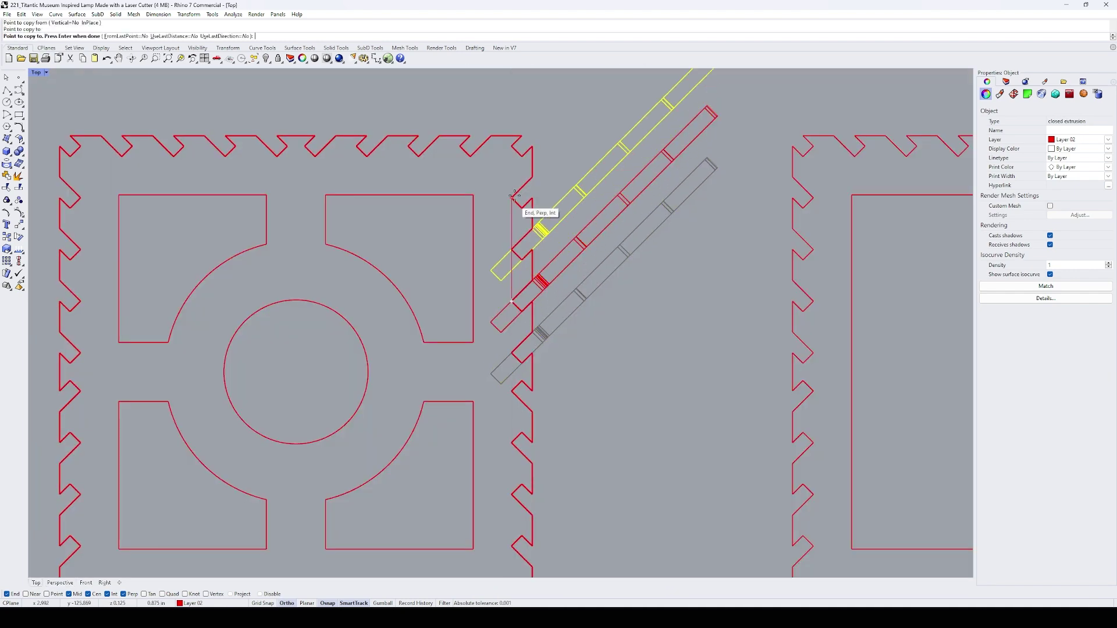
{"action": "key", "text": "ctrl+Tab"}
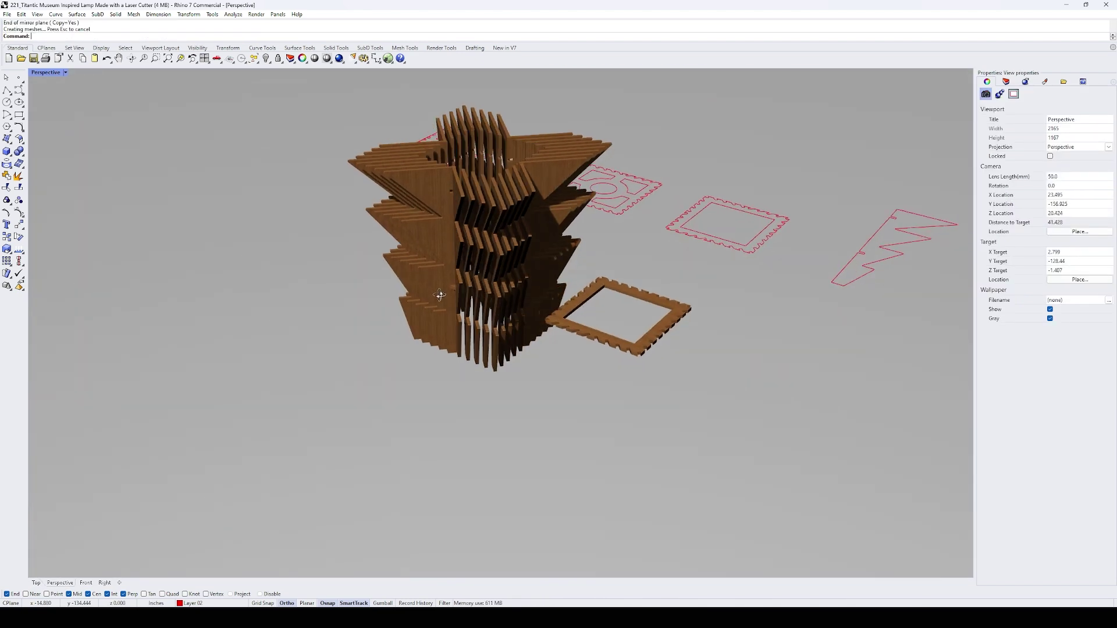
- Orbit around the panel tower, test-delete it, and restore it
{"action": "right_click_drag", "start_coordinate": [476, 284], "coordinate": [572, 147]}
{"action": "left_click_drag", "start_coordinate": [573, 147], "coordinate": [349, 194]}
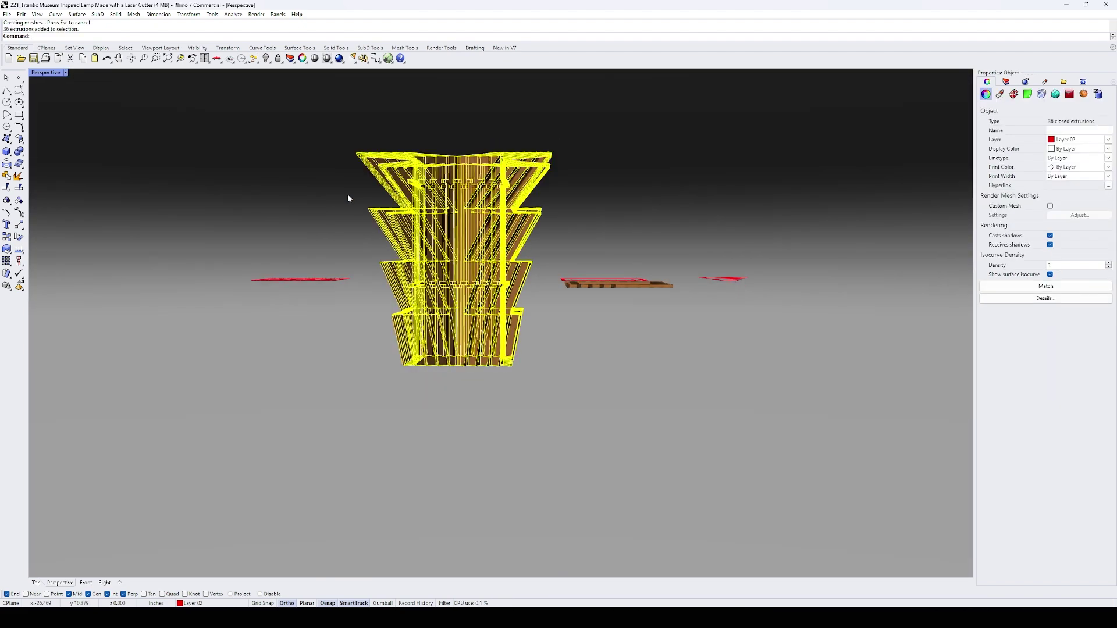
{"action": "key", "text": "Delete"}
{"action": "right_click_drag", "start_coordinate": [230, 120], "coordinate": [459, 284]}
{"action": "key", "text": "ctrl+z"}
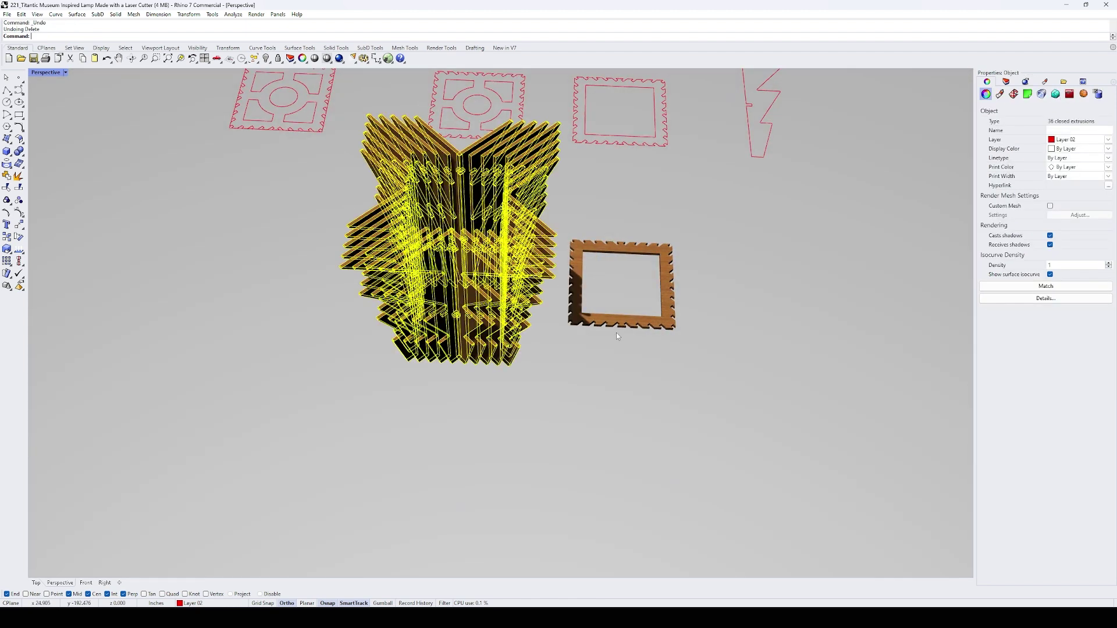
{"action": "left_click", "coordinate": [621, 340]}
- In Top view, delete the side panel's upper diagonal curve and select its top-edge curves
{"action": "left_click", "coordinate": [628, 329]}
{"action": "key", "text": "ctrl+F1"}
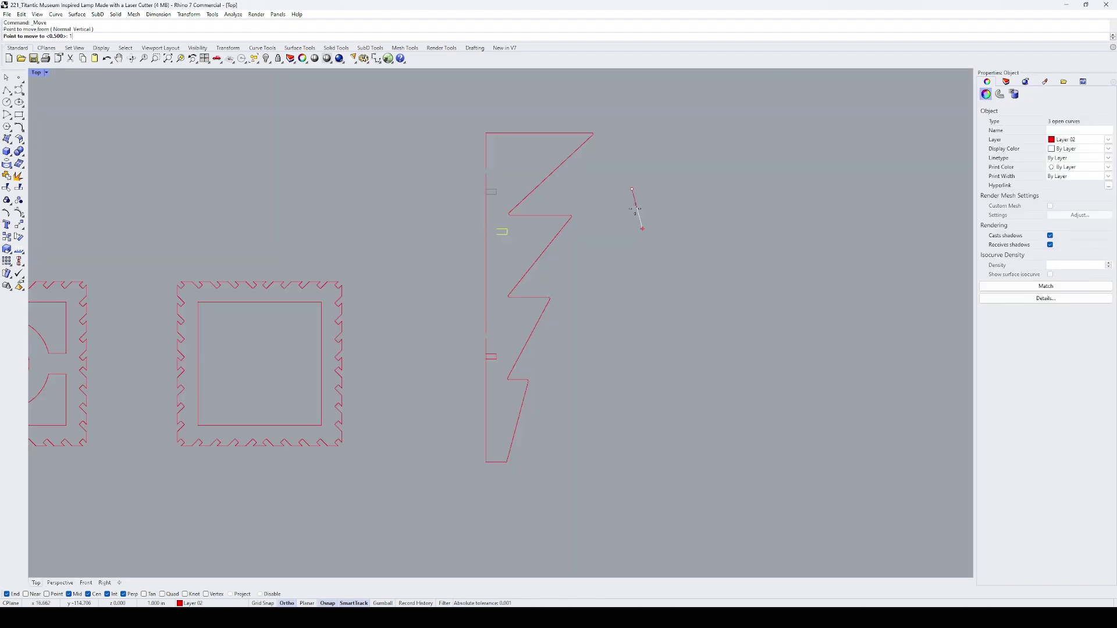
{"action": "left_click", "coordinate": [490, 172]}
{"action": "left_click", "coordinate": [488, 235]}
{"action": "type", "text": "tr"}
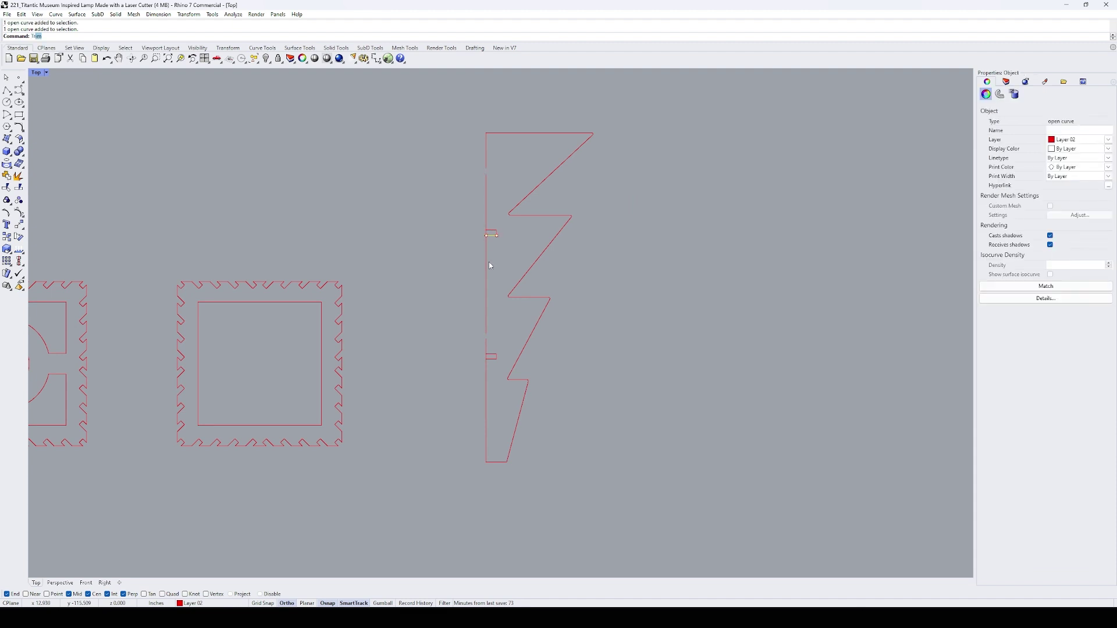
{"action": "key", "text": "Escape"}
{"action": "left_click", "coordinate": [556, 169]}
{"action": "key", "text": "Delete"}
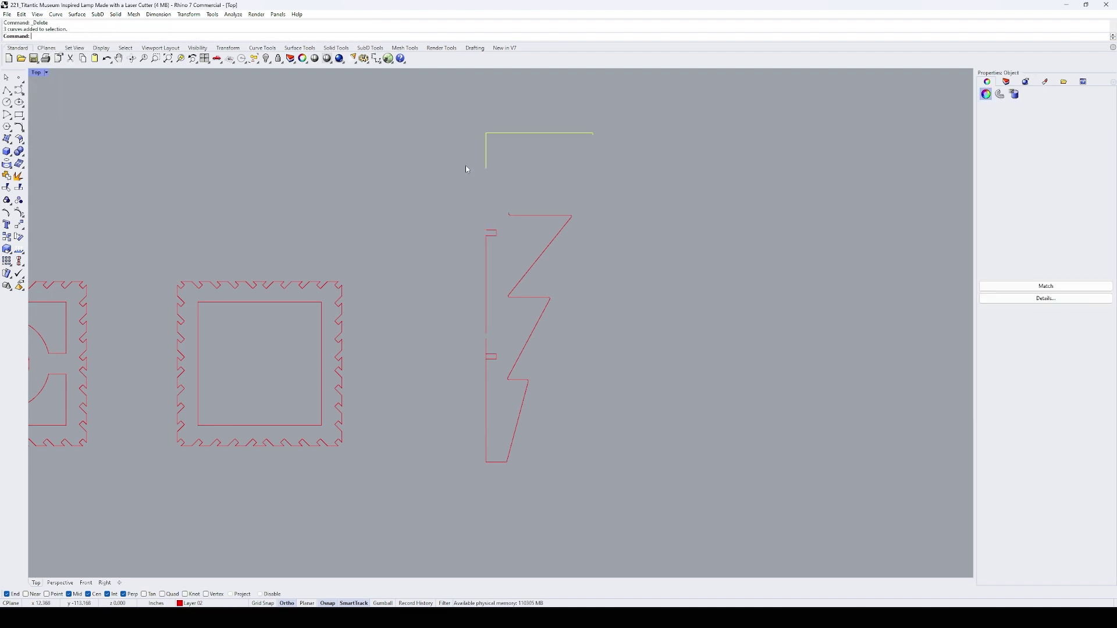
{"action": "scroll", "coordinate": [527, 206], "scroll_direction": "up", "scroll_amount": 3}
{"action": "left_click_drag", "start_coordinate": [469, 204], "coordinate": [423, 228]}
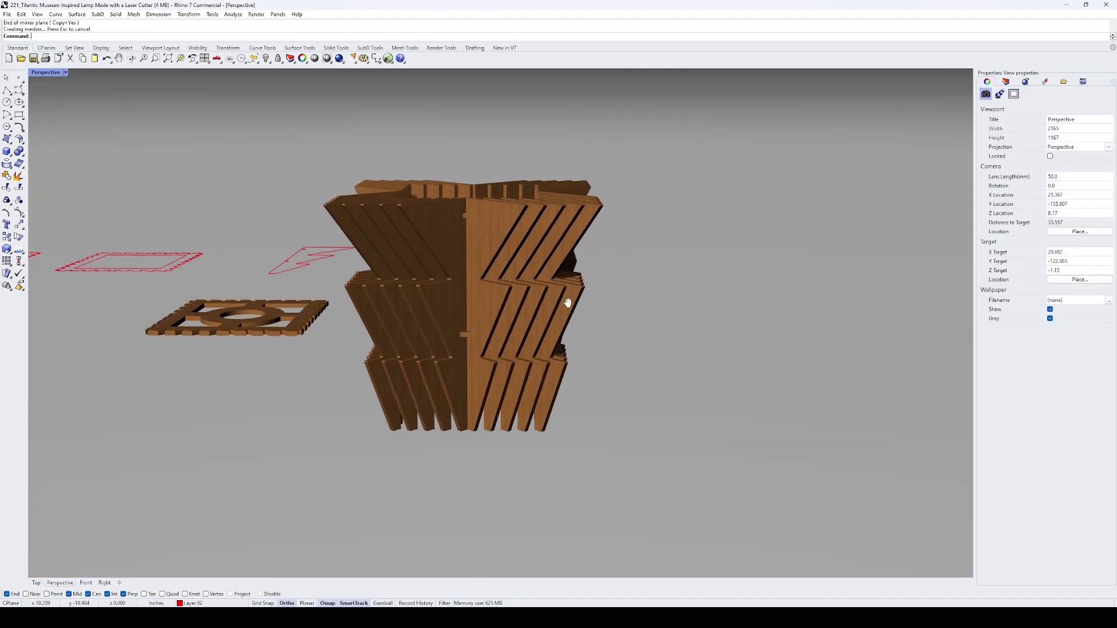
- Delete the plain frame's top, bottom and left-edge notches
{"action": "right_click_drag", "start_coordinate": [603, 312], "coordinate": [581, 362]}
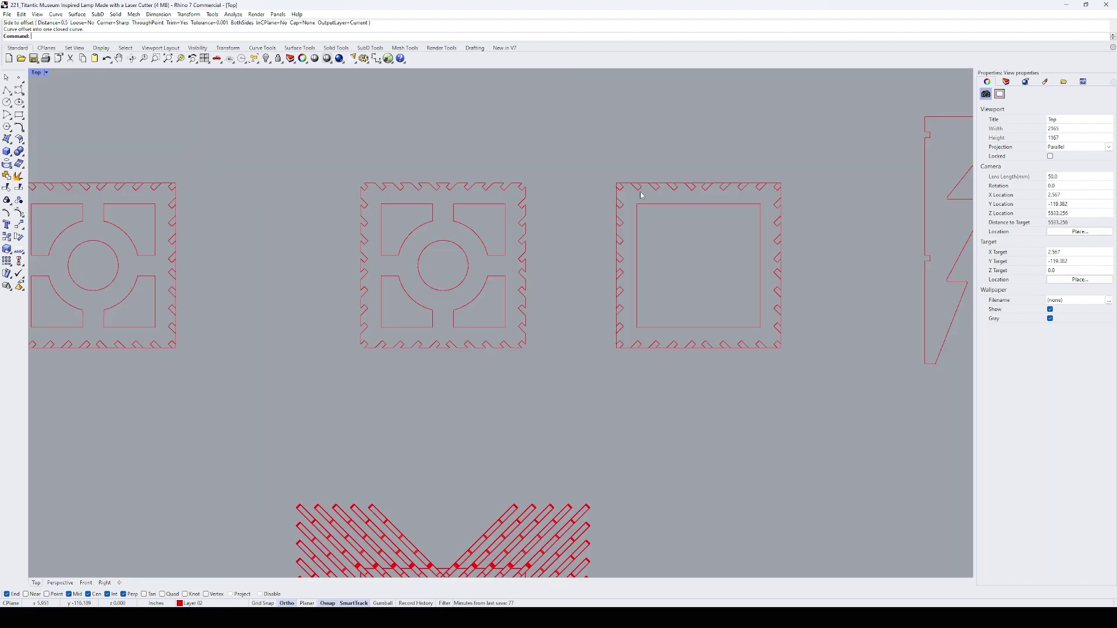
{"action": "left_click_drag", "start_coordinate": [592, 157], "coordinate": [836, 237]}
{"action": "key", "text": "Escape"}
{"action": "scroll", "coordinate": [779, 175], "scroll_direction": "up", "scroll_amount": 3}
{"action": "key", "text": "Delete"}
{"action": "scroll", "coordinate": [727, 210], "scroll_direction": "down", "scroll_amount": 3}
{"action": "left_click_drag", "start_coordinate": [738, 208], "coordinate": [755, 463]}
{"action": "key", "text": "Delete"}
{"action": "left_click_drag", "start_coordinate": [535, 222], "coordinate": [535, 222]}
{"action": "key", "text": "Delete"}
{"action": "scroll", "coordinate": [509, 224], "scroll_direction": "up", "scroll_amount": 3}
- Shift a top notch by 1/8 and mirror the notches across the frame
{"action": "left_click", "coordinate": [576, 186]}
{"action": "left_click", "coordinate": [591, 129]}
{"action": "type", "text": "1/8"}
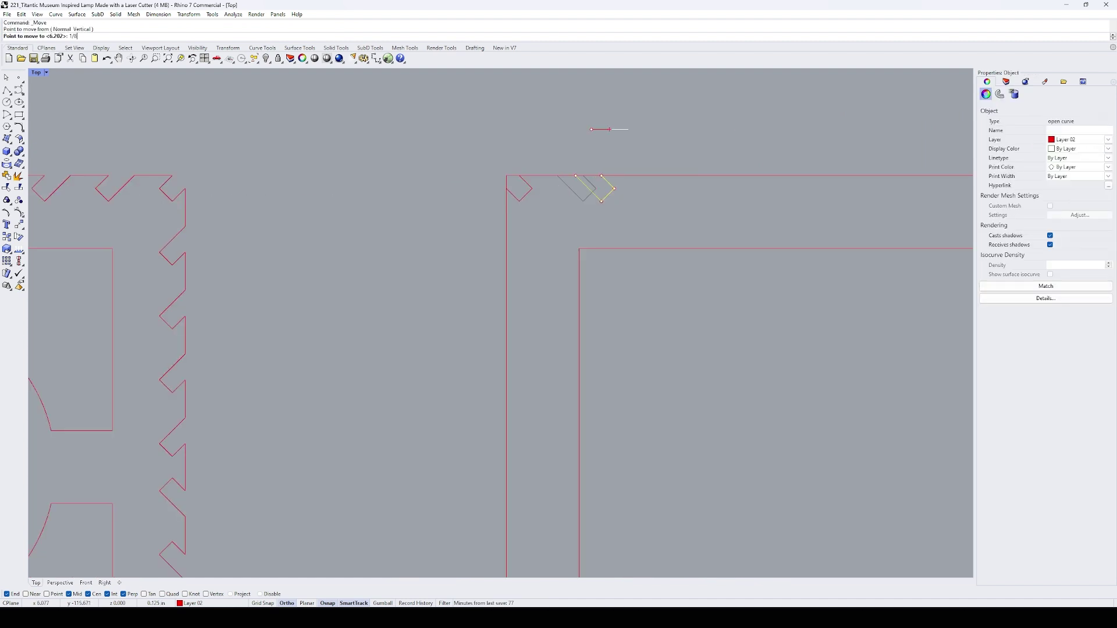
{"action": "key", "text": "Return"}
{"action": "scroll", "coordinate": [581, 291], "scroll_direction": "down", "scroll_amount": 3}
{"action": "left_click", "coordinate": [584, 294]}
{"action": "left_click", "coordinate": [579, 444]}
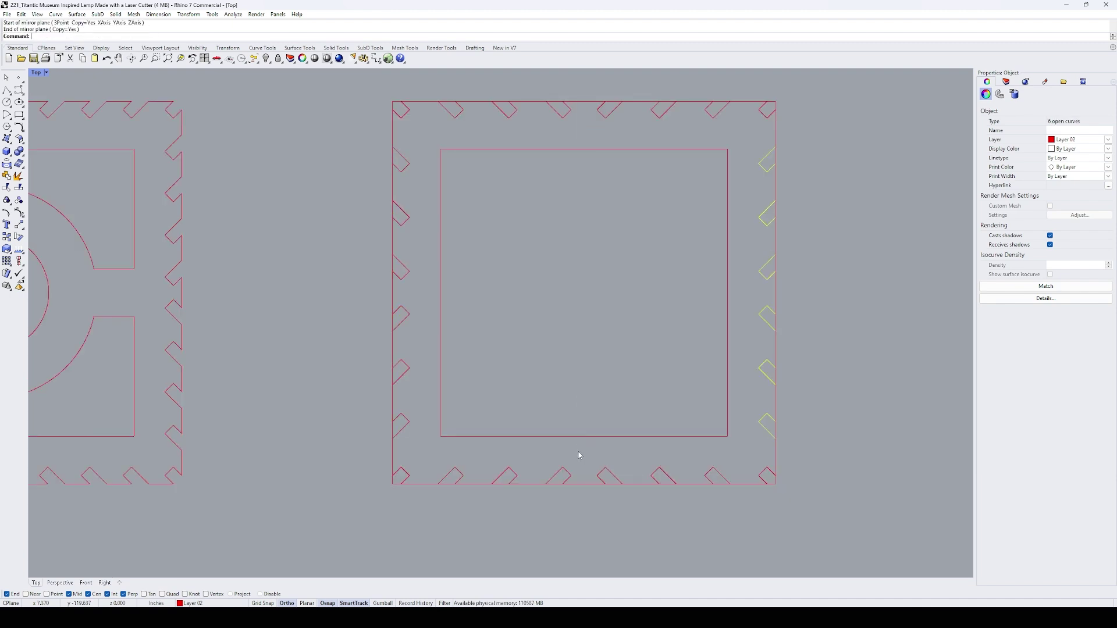